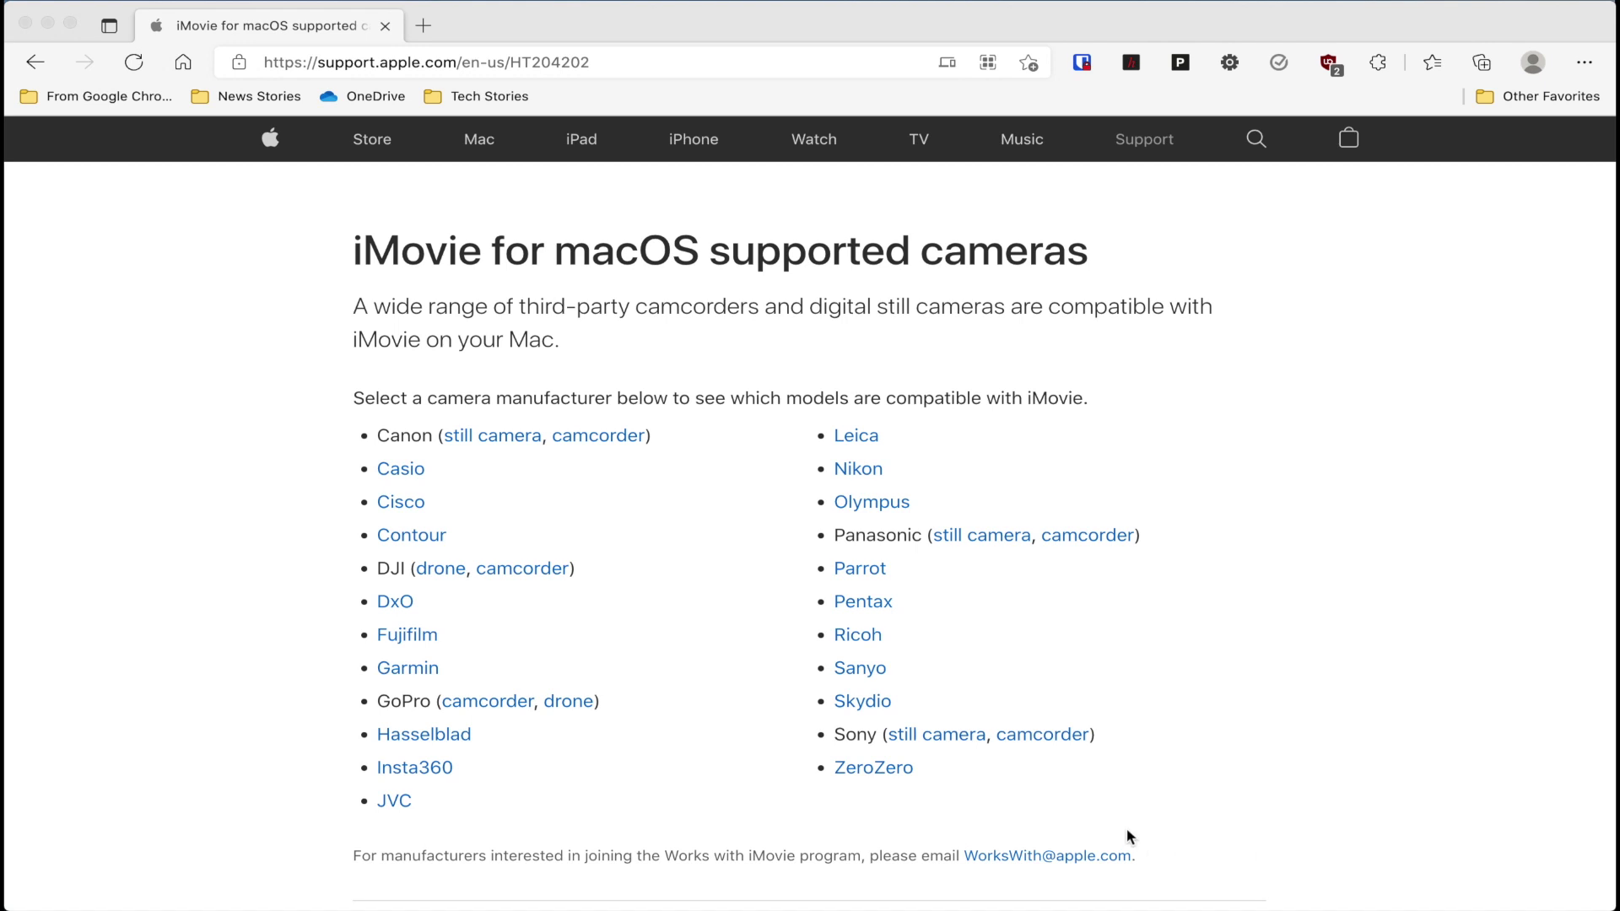
pyautogui.scroll(-1, 1128, 831)
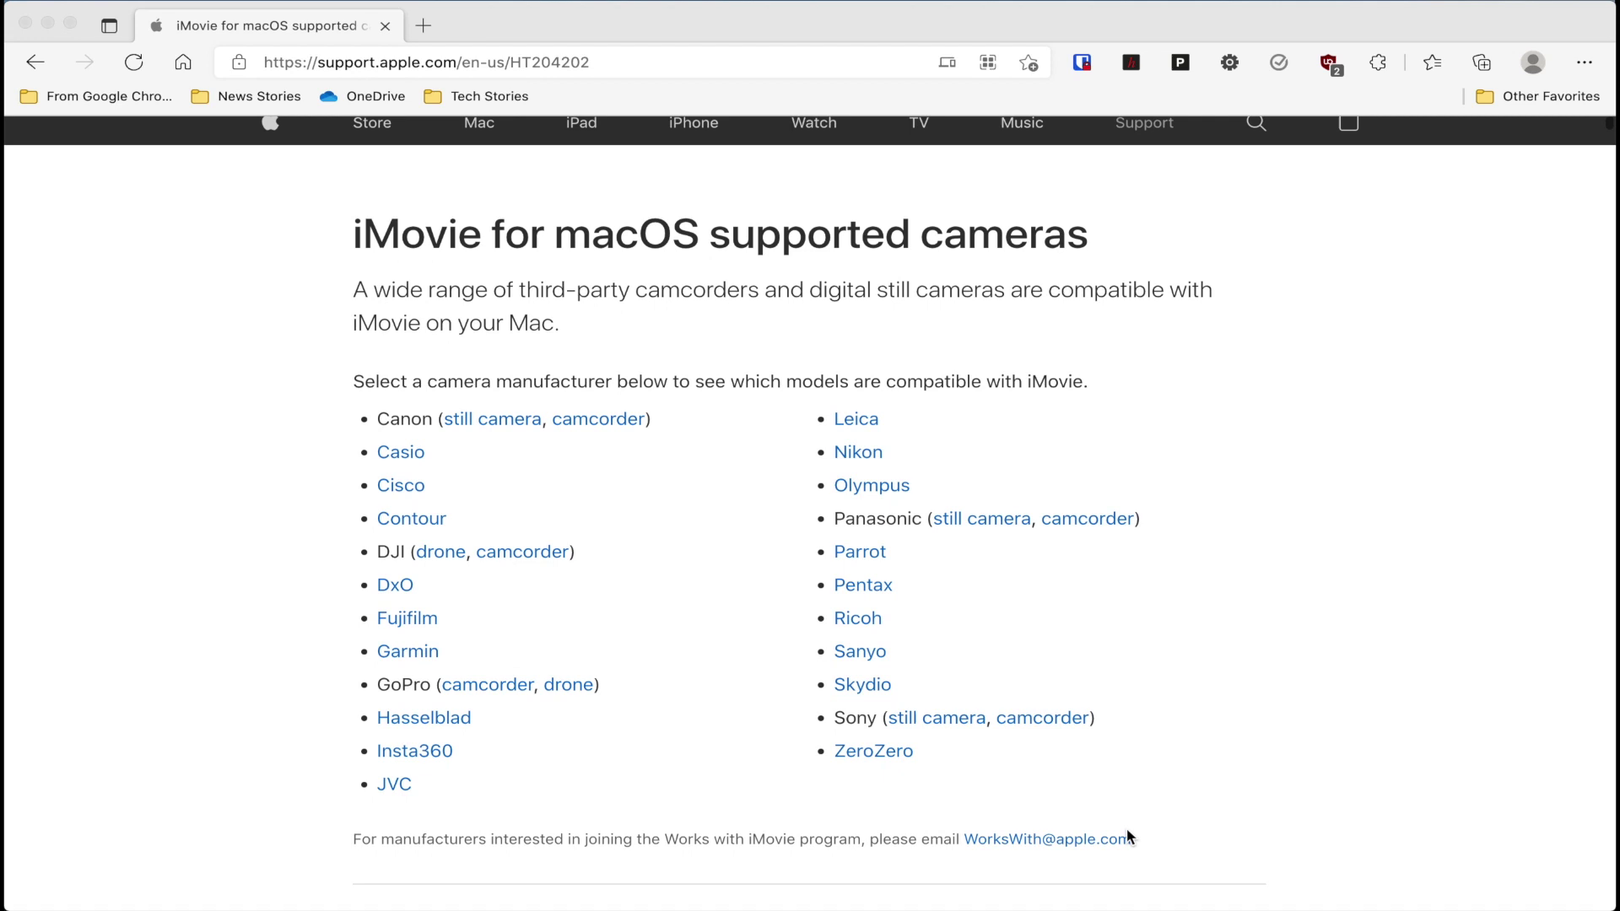
pyautogui.scroll(-3, 1128, 832)
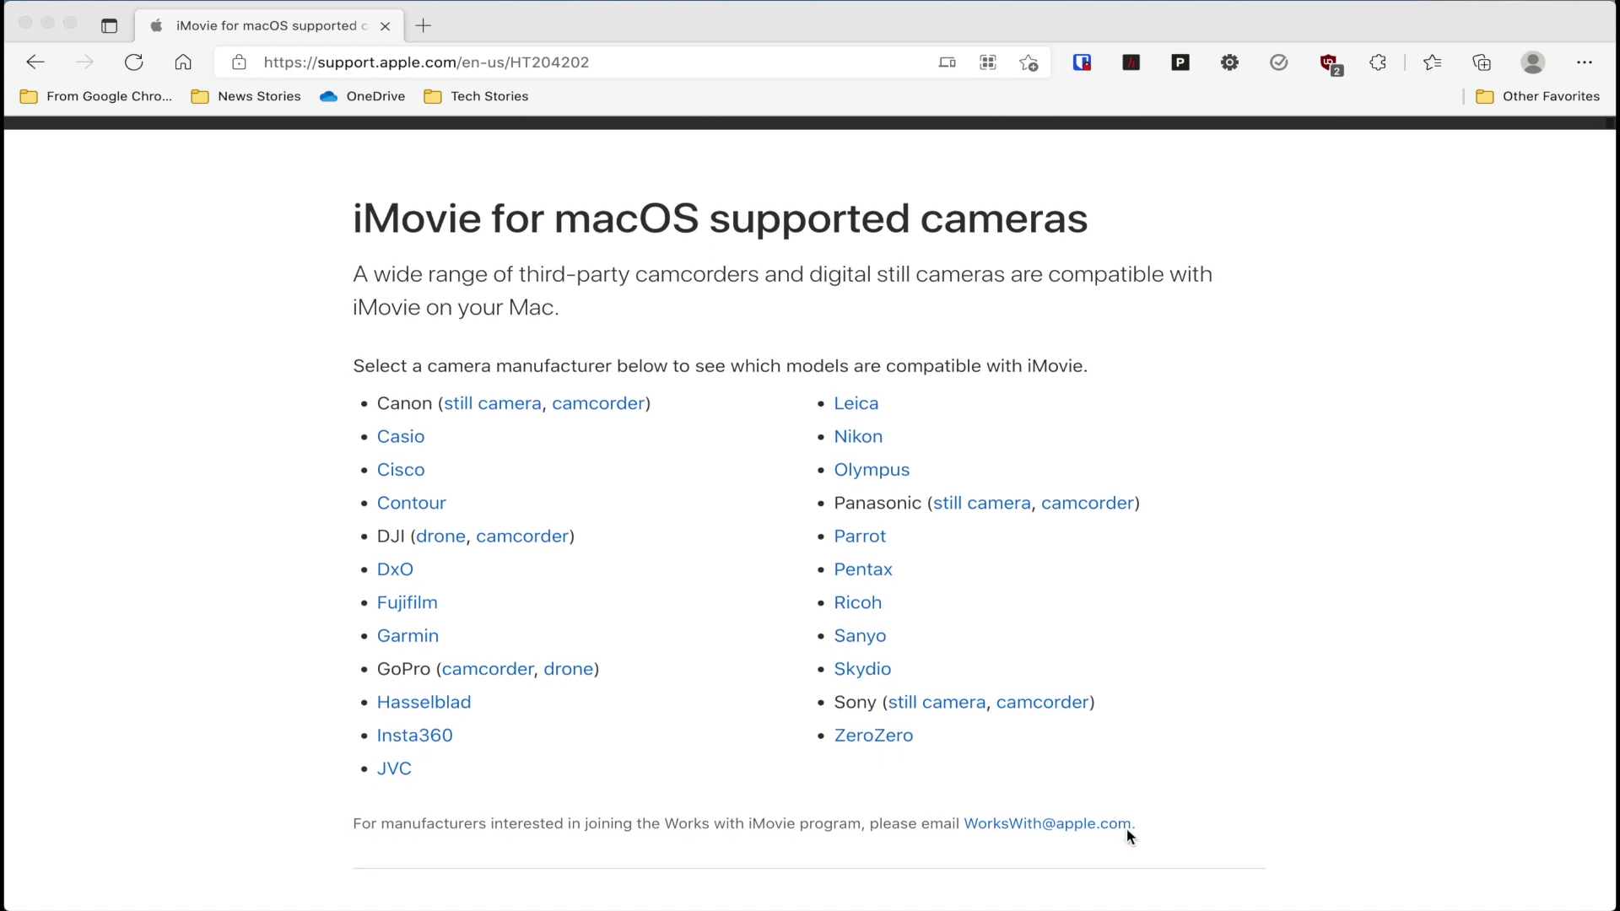
pyautogui.scroll(-2, 1129, 831)
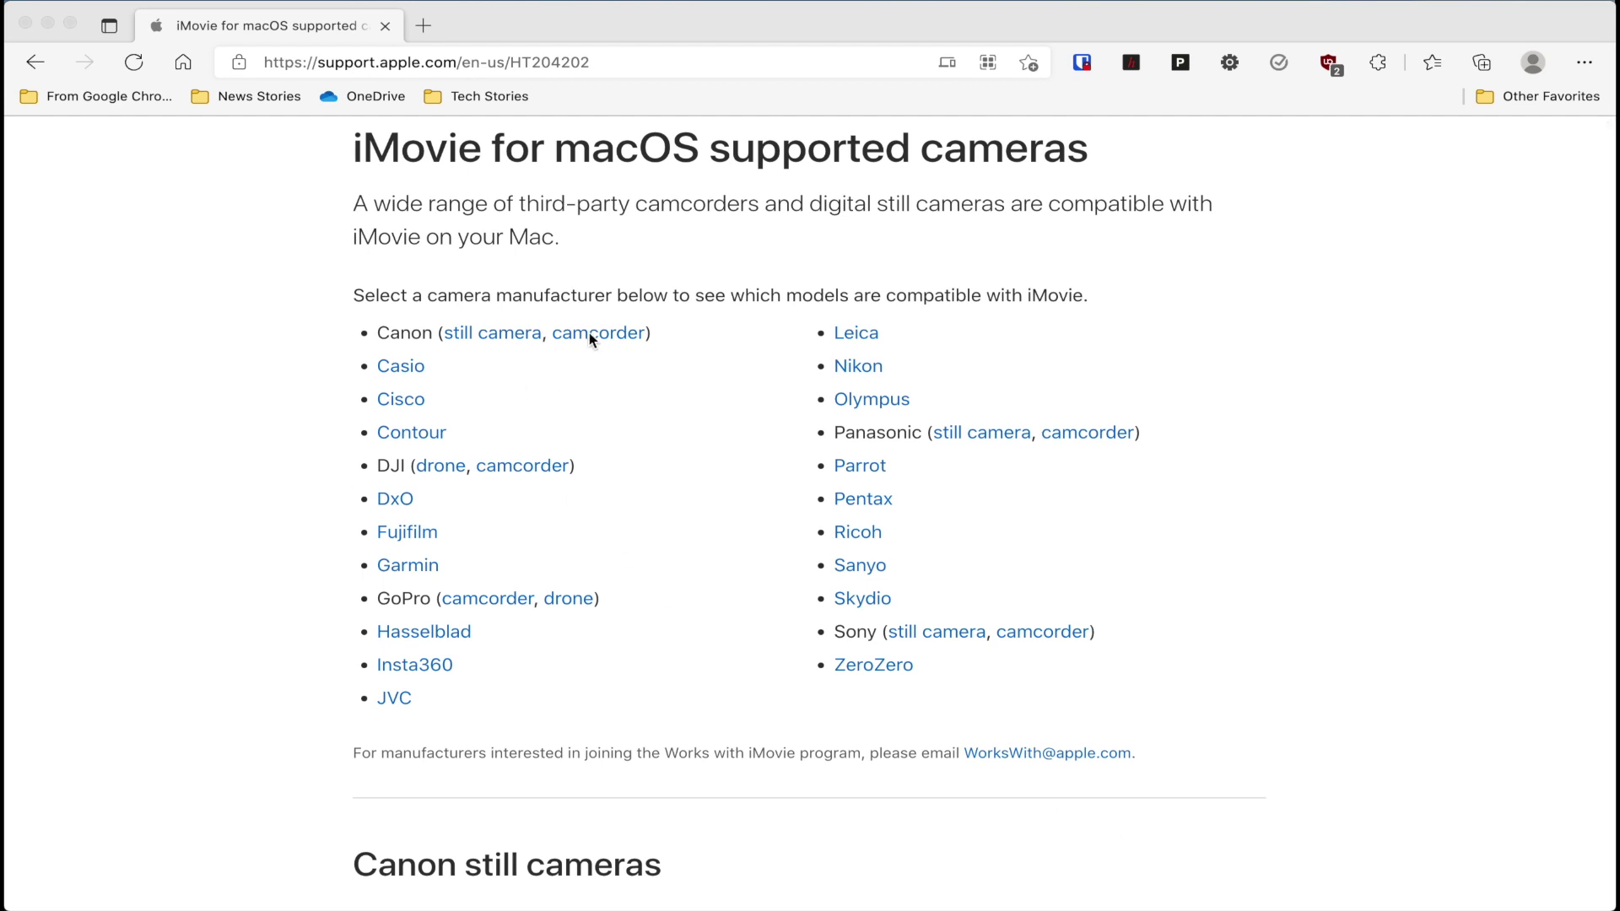
pyautogui.press('super+l')
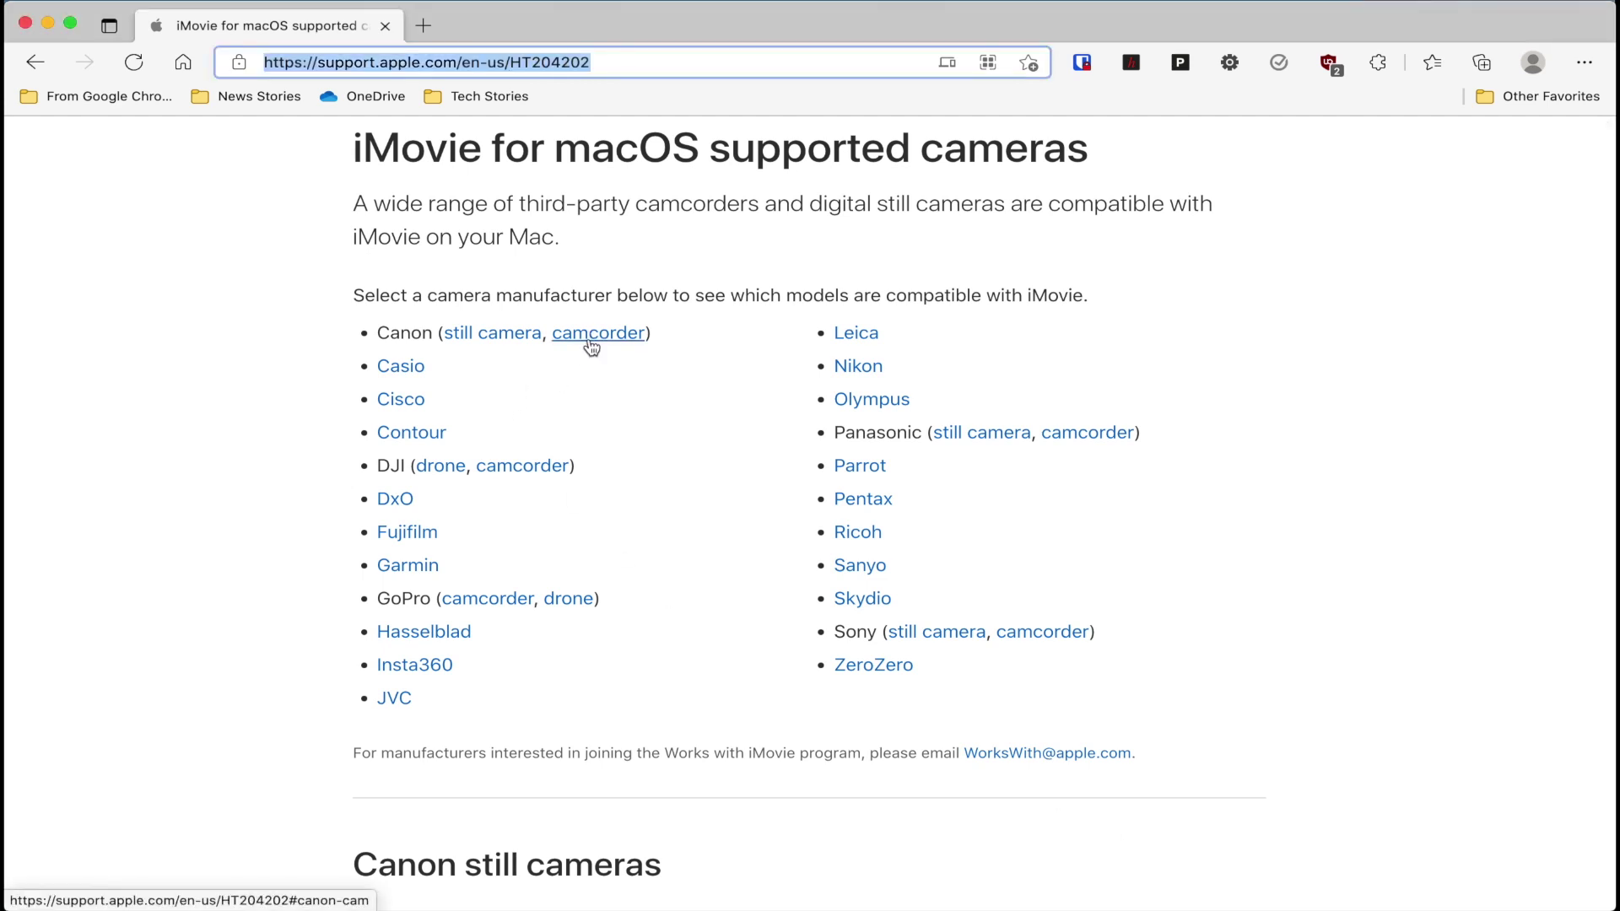
# Open the Canon camcorders compatibility list and scroll through its supported models and formats
pyautogui.click(590, 337)
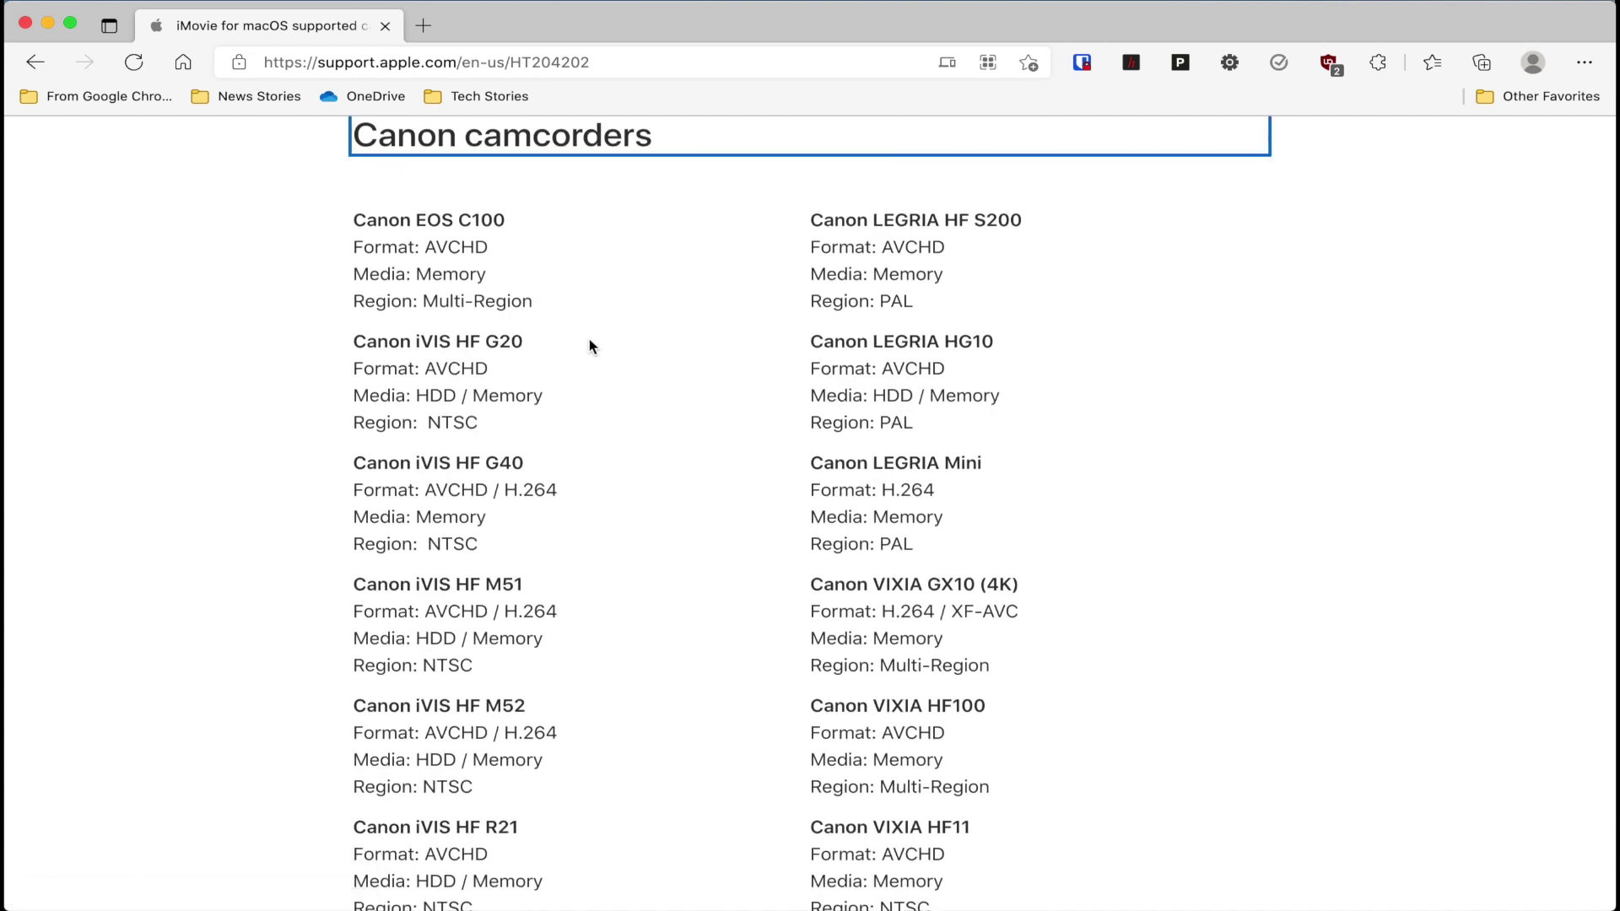
pyautogui.scroll(-1, 589, 340)
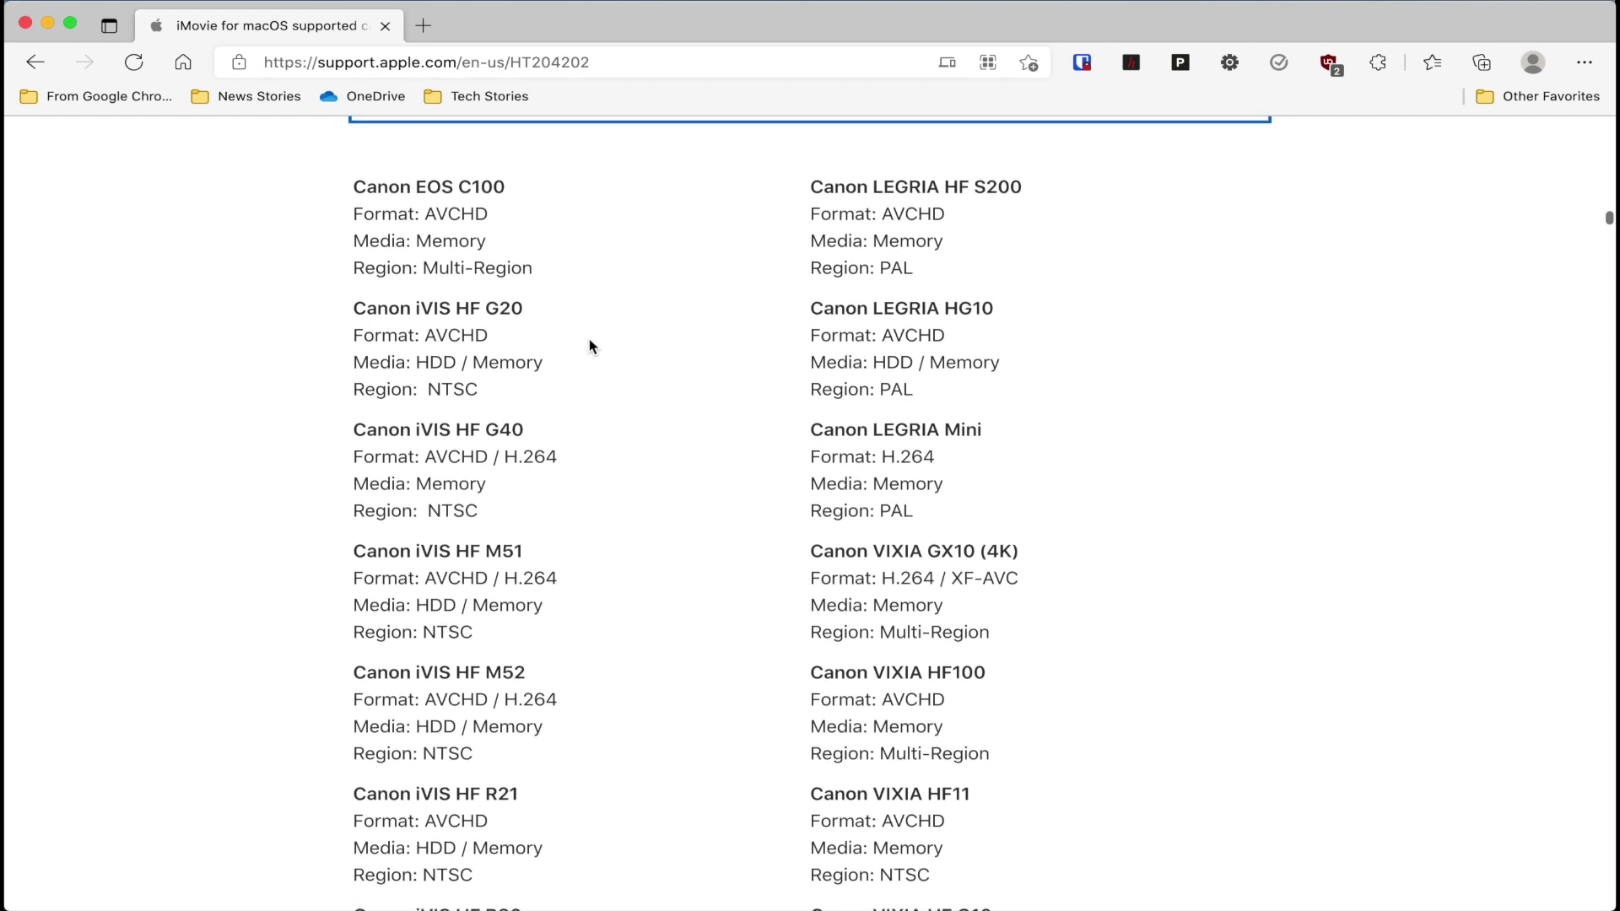
pyautogui.scroll(-1, 589, 340)
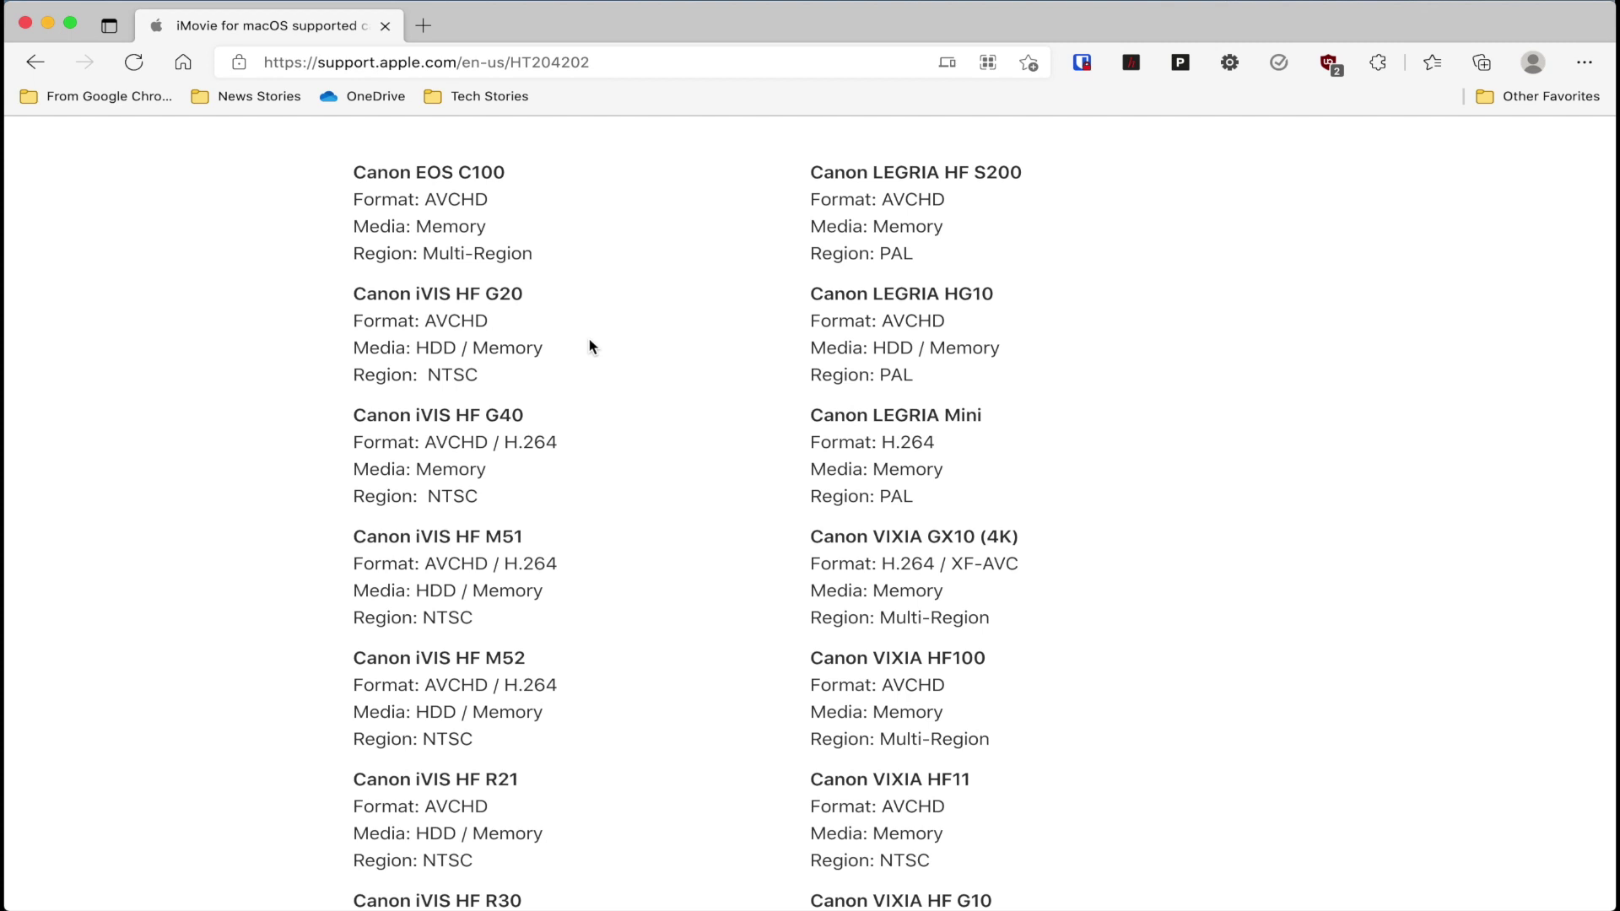
pyautogui.scroll(-2, 589, 340)
pyautogui.scroll(-2, 589, 342)
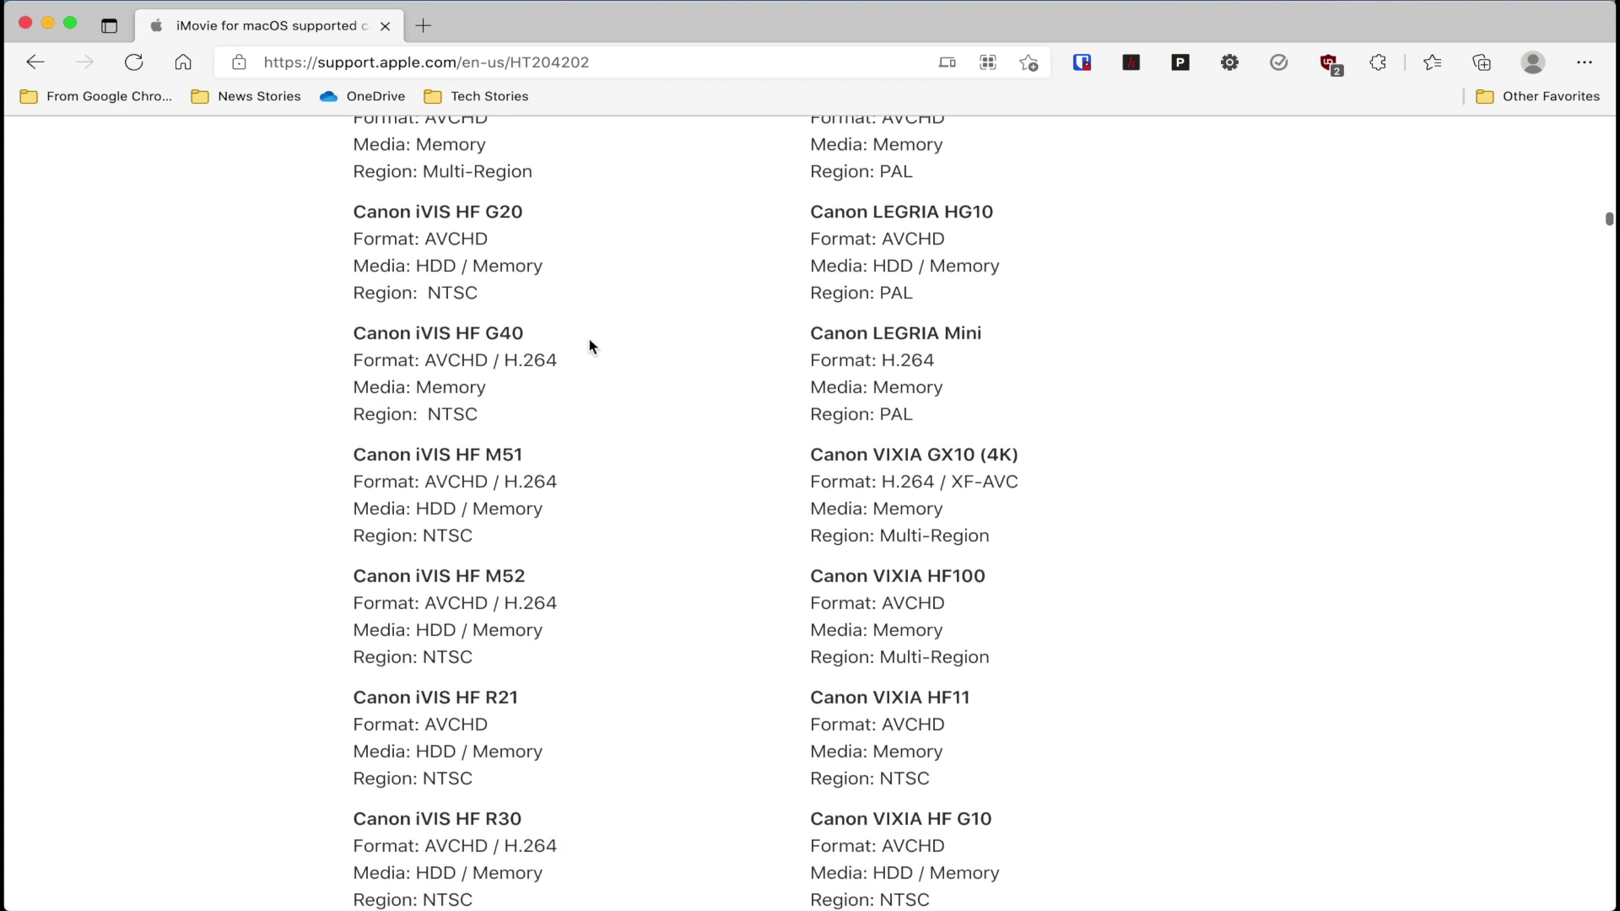
pyautogui.scroll(-3, 590, 341)
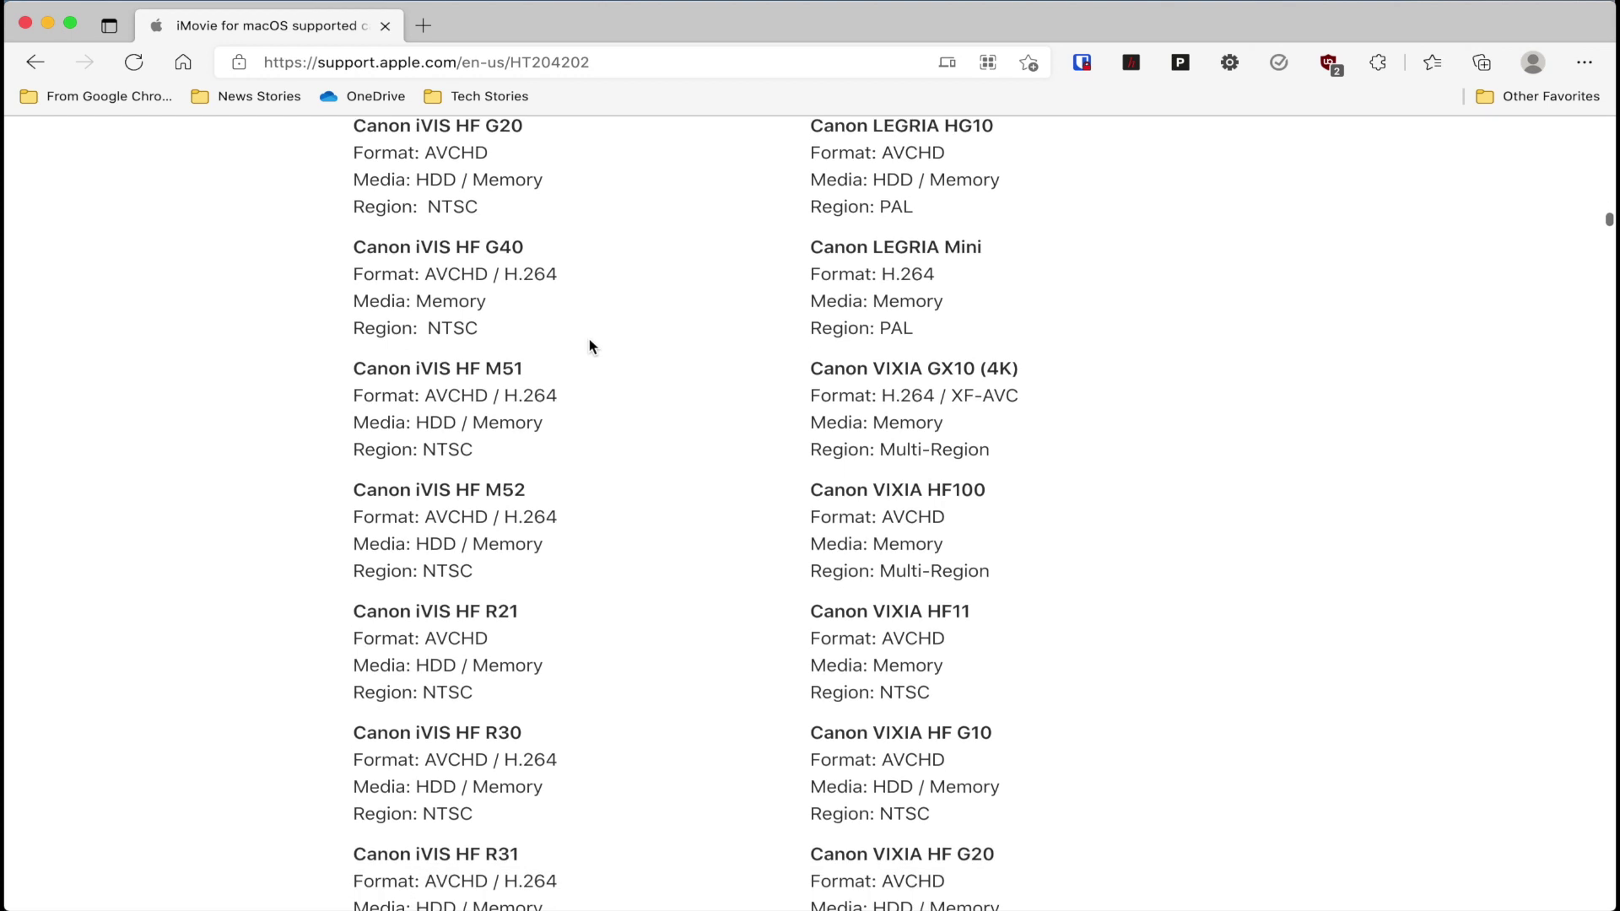
pyautogui.scroll(-3, 589, 346)
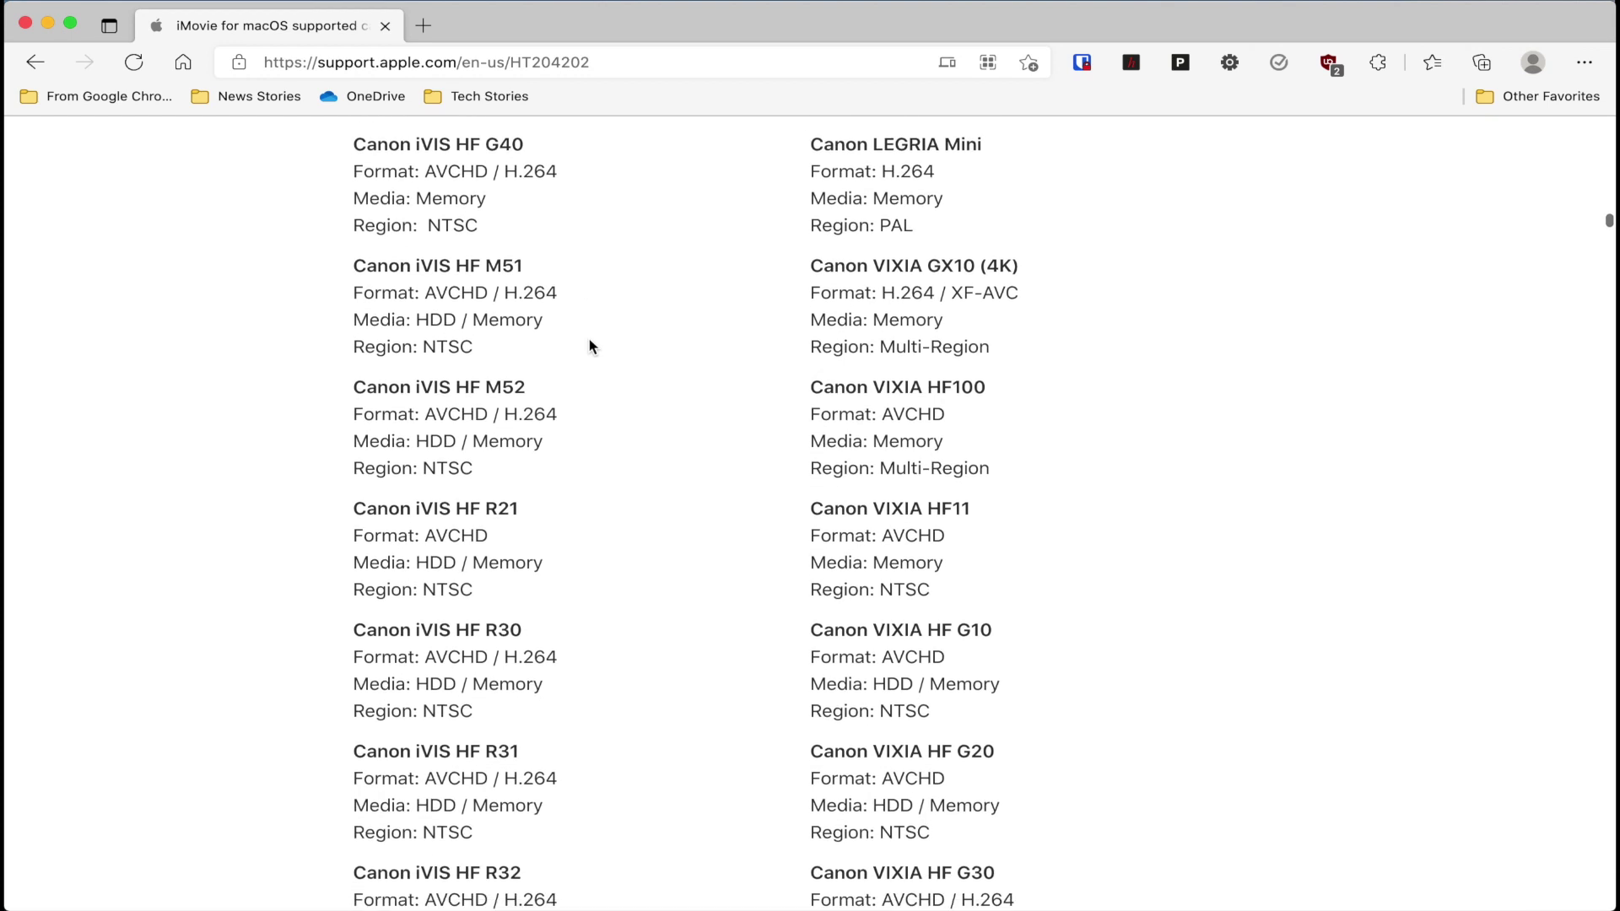
pyautogui.scroll(-4, 589, 346)
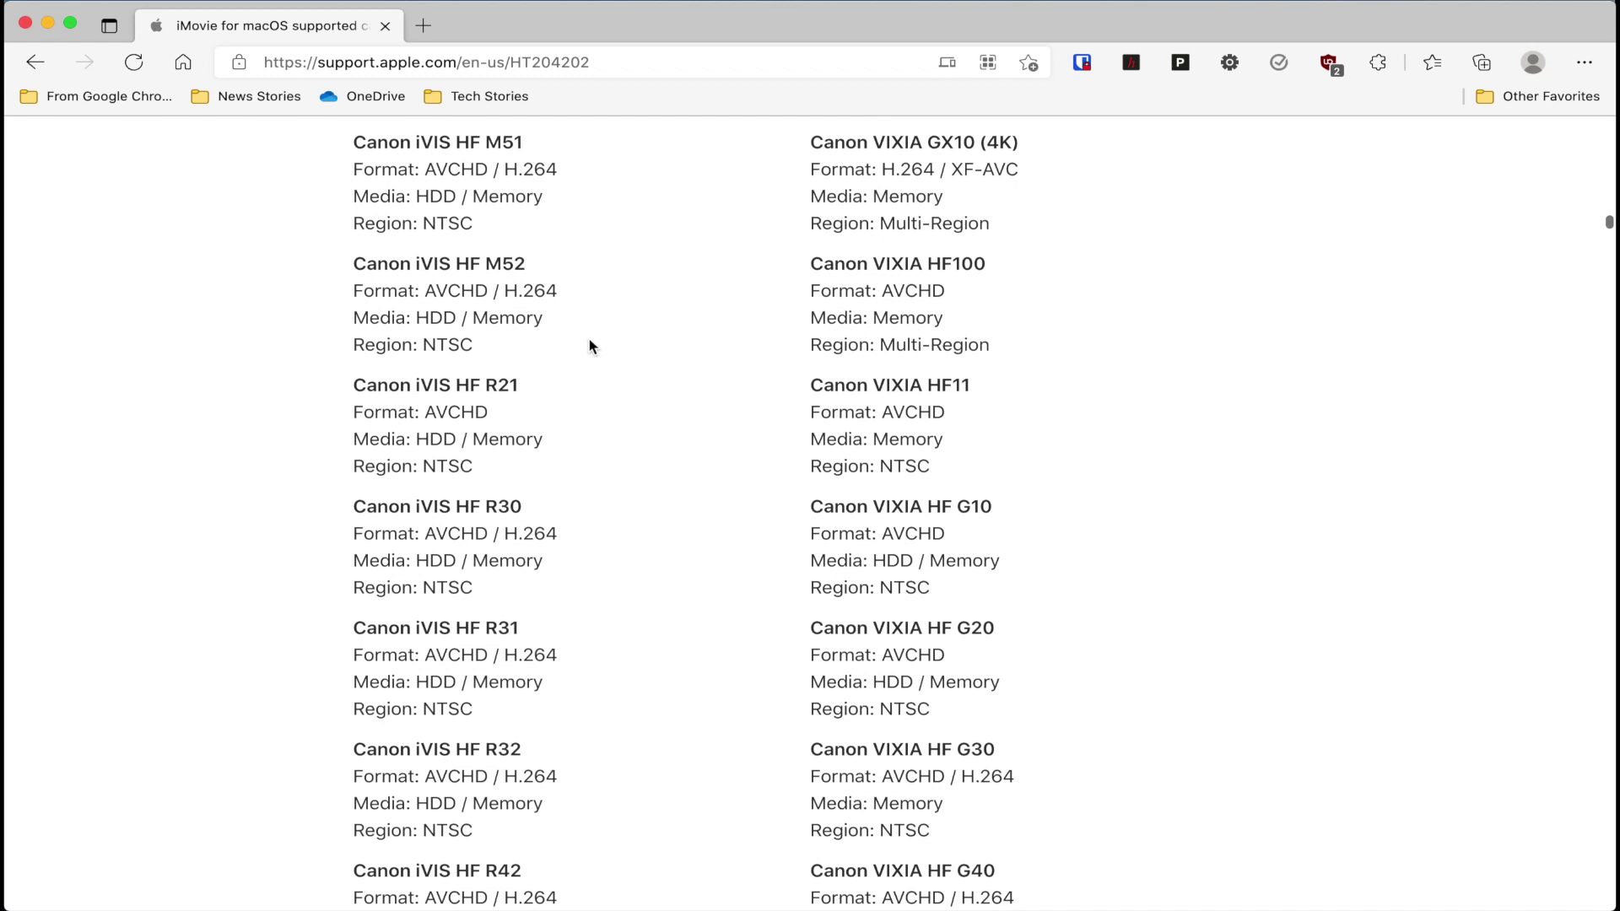
pyautogui.scroll(-5, 589, 346)
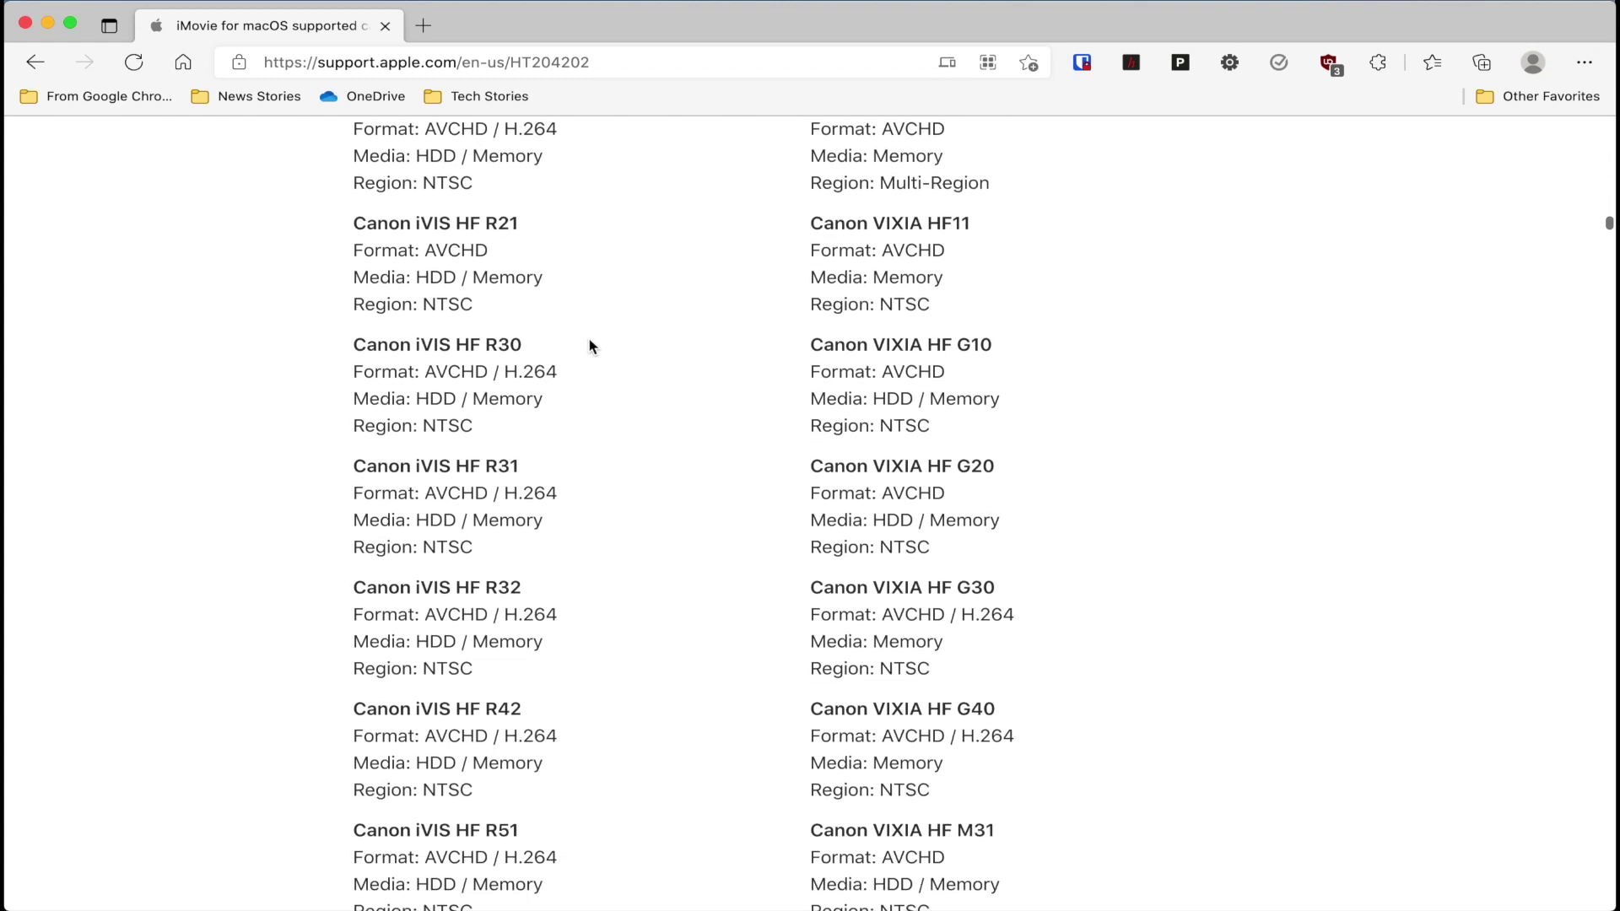
pyautogui.scroll(-1, 589, 346)
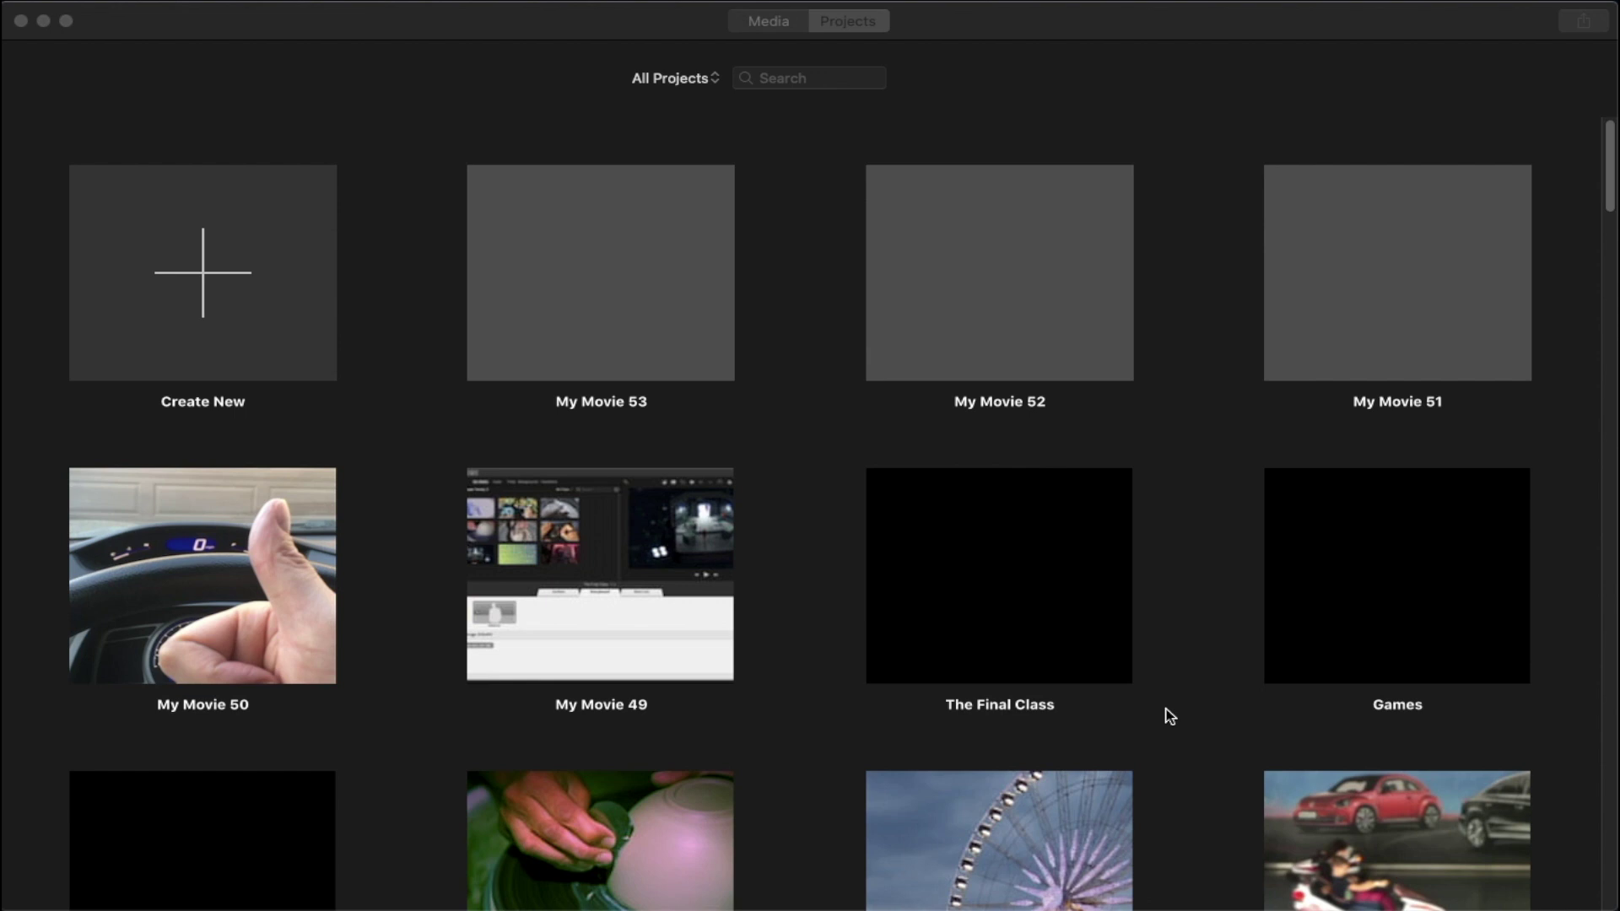
# Create a new empty Movie project (not a trailer), My Movie 54
pyautogui.click(217, 315)
pyautogui.click(199, 271)
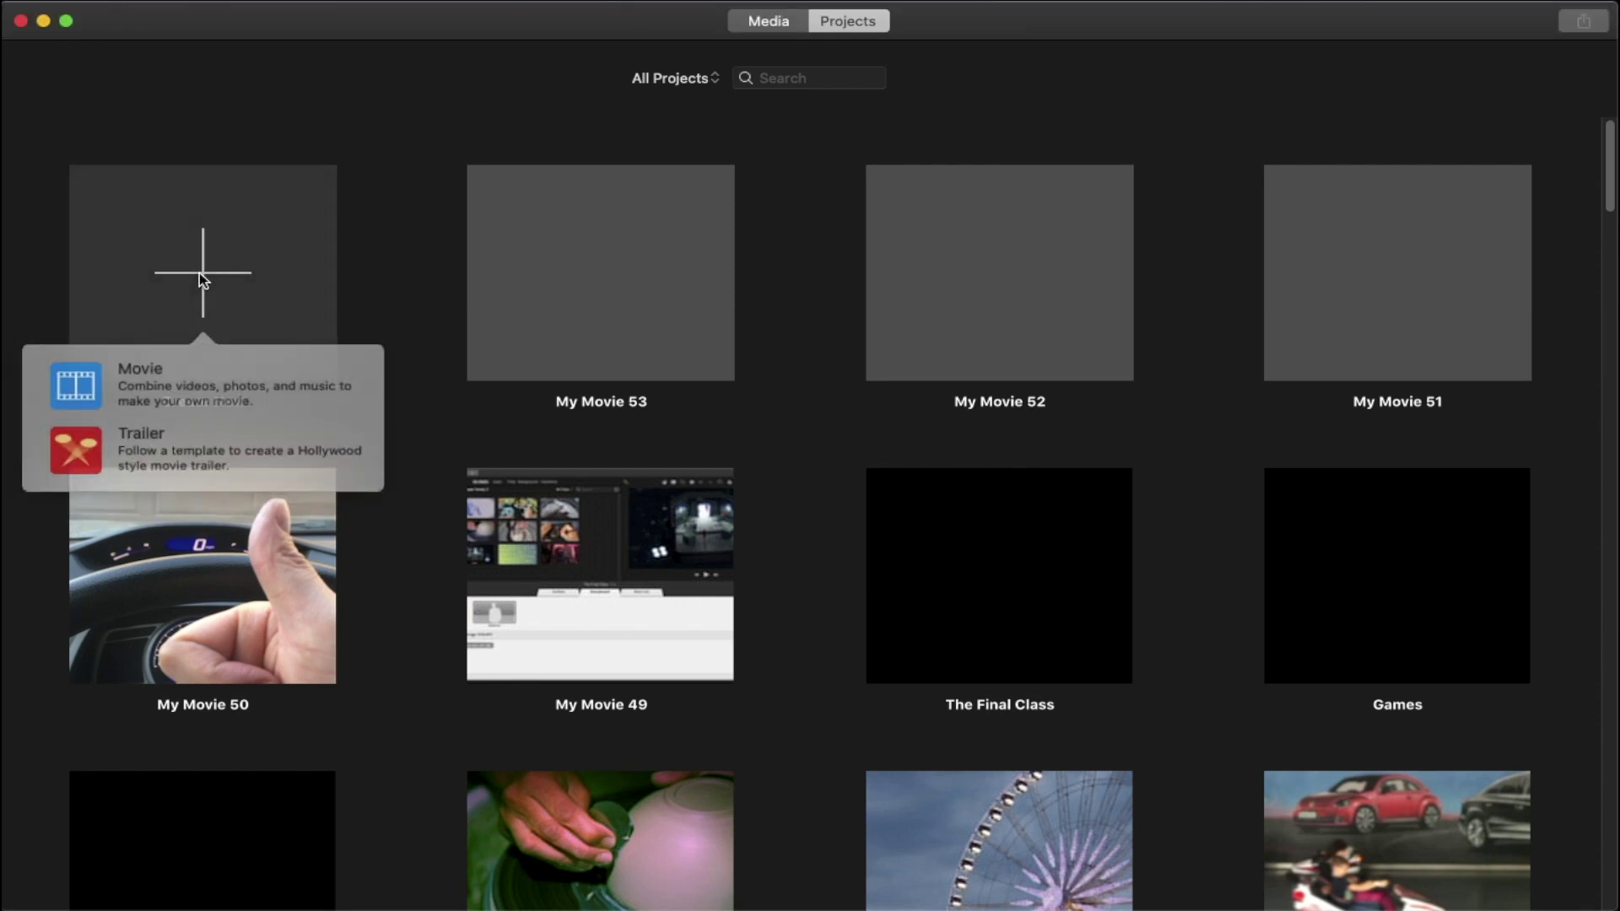
pyautogui.click(165, 394)
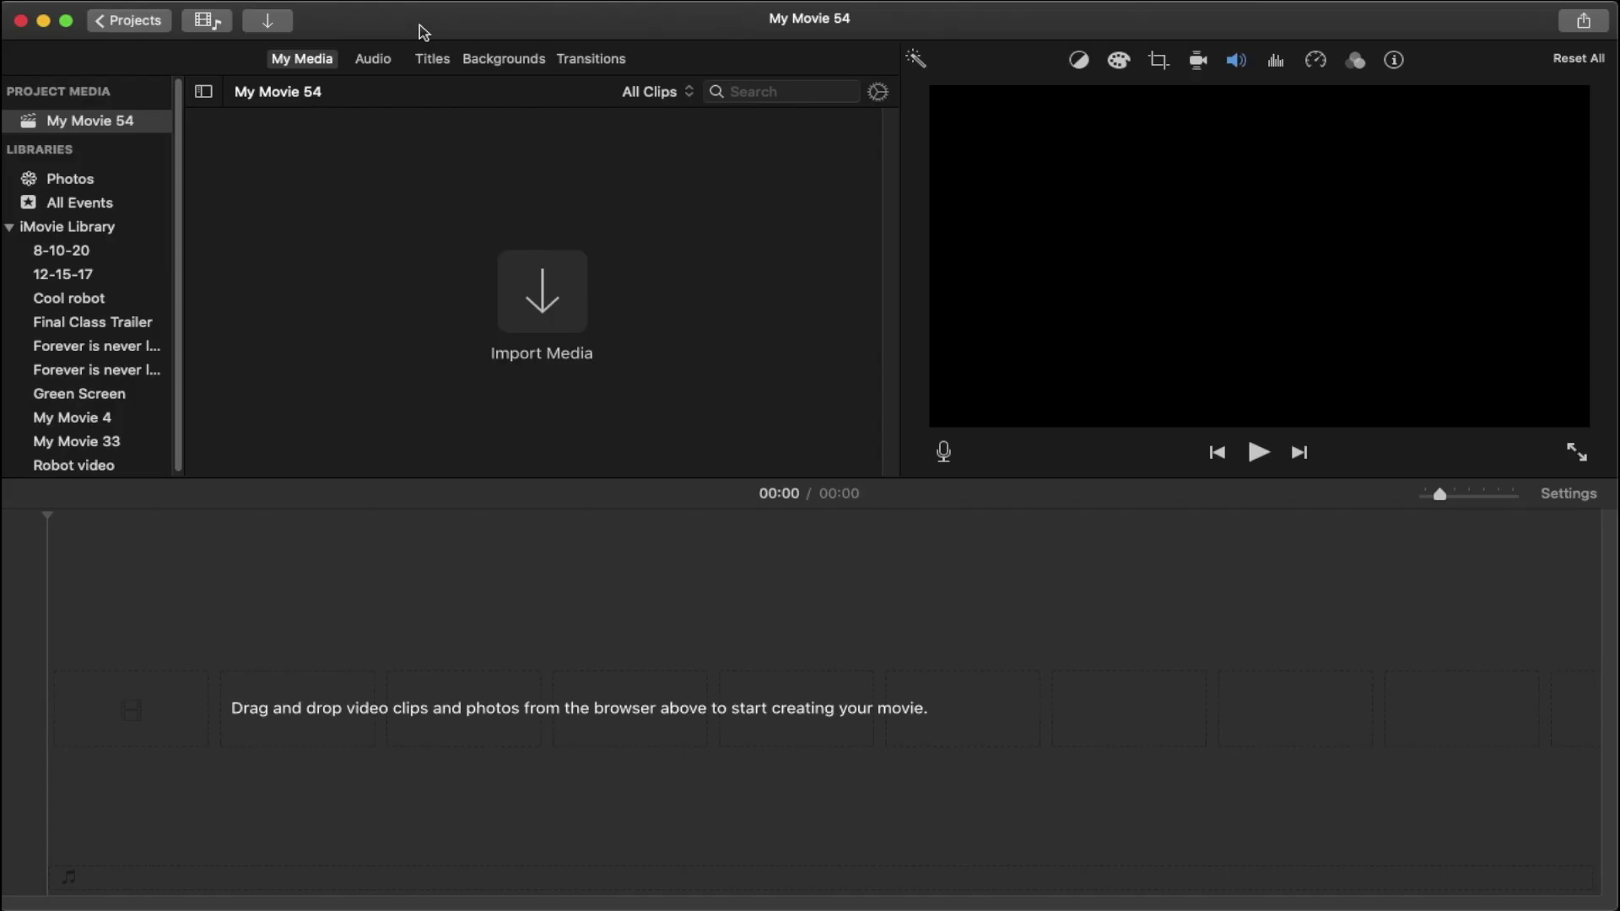
# Capture the Canon ZR40 tape into My Movie 54's media, then stop the import
pyautogui.click(277, 28)
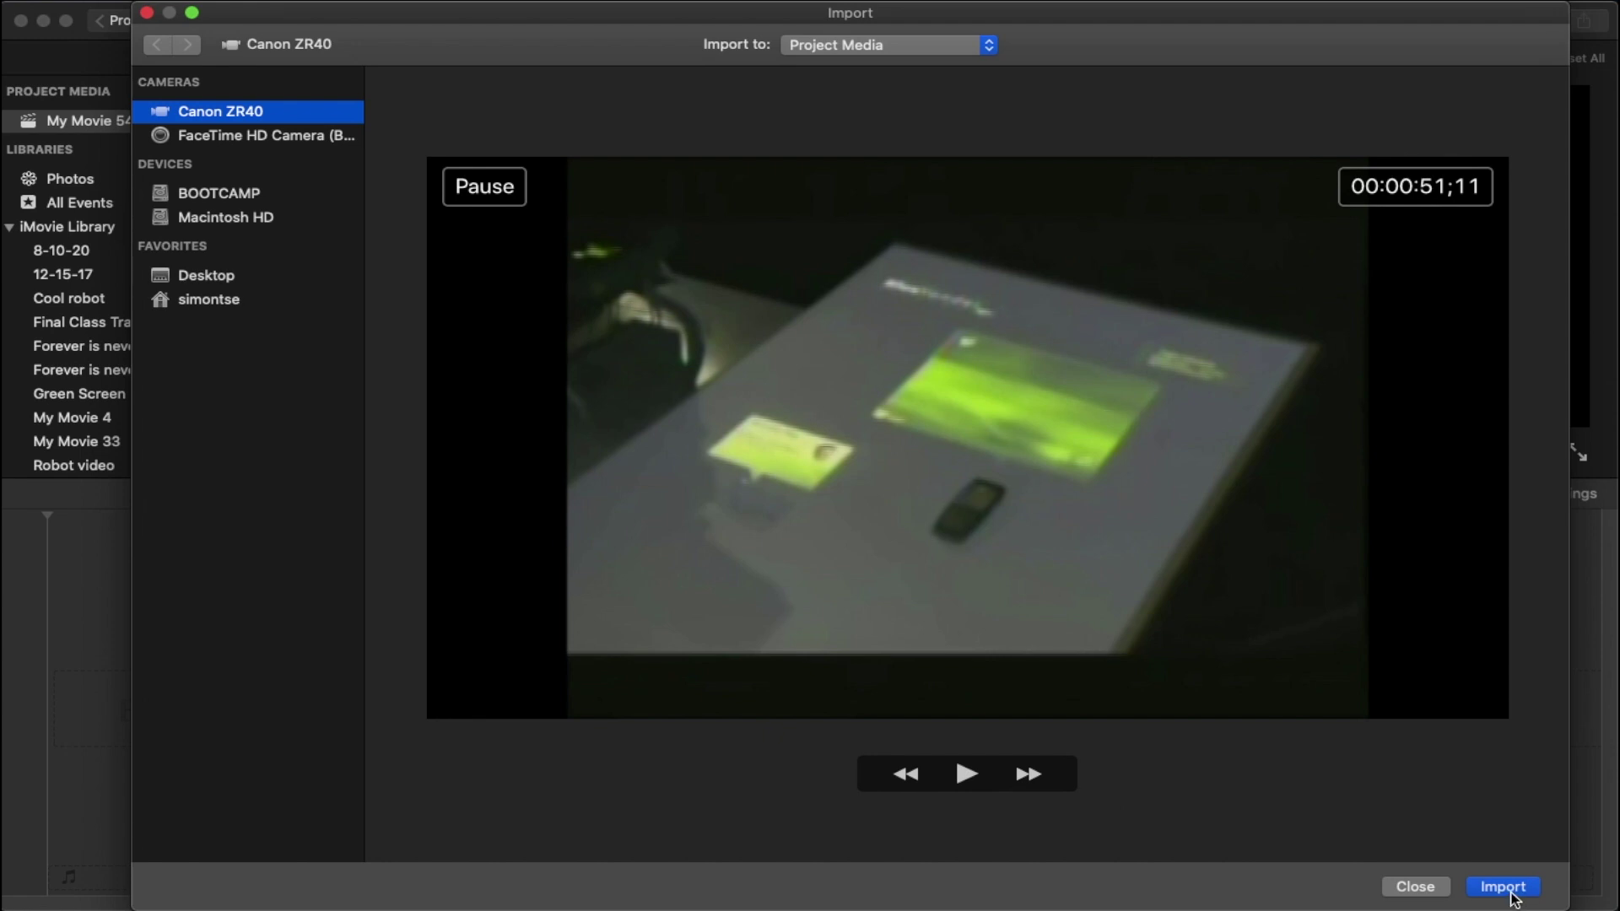
pyautogui.click(1503, 887)
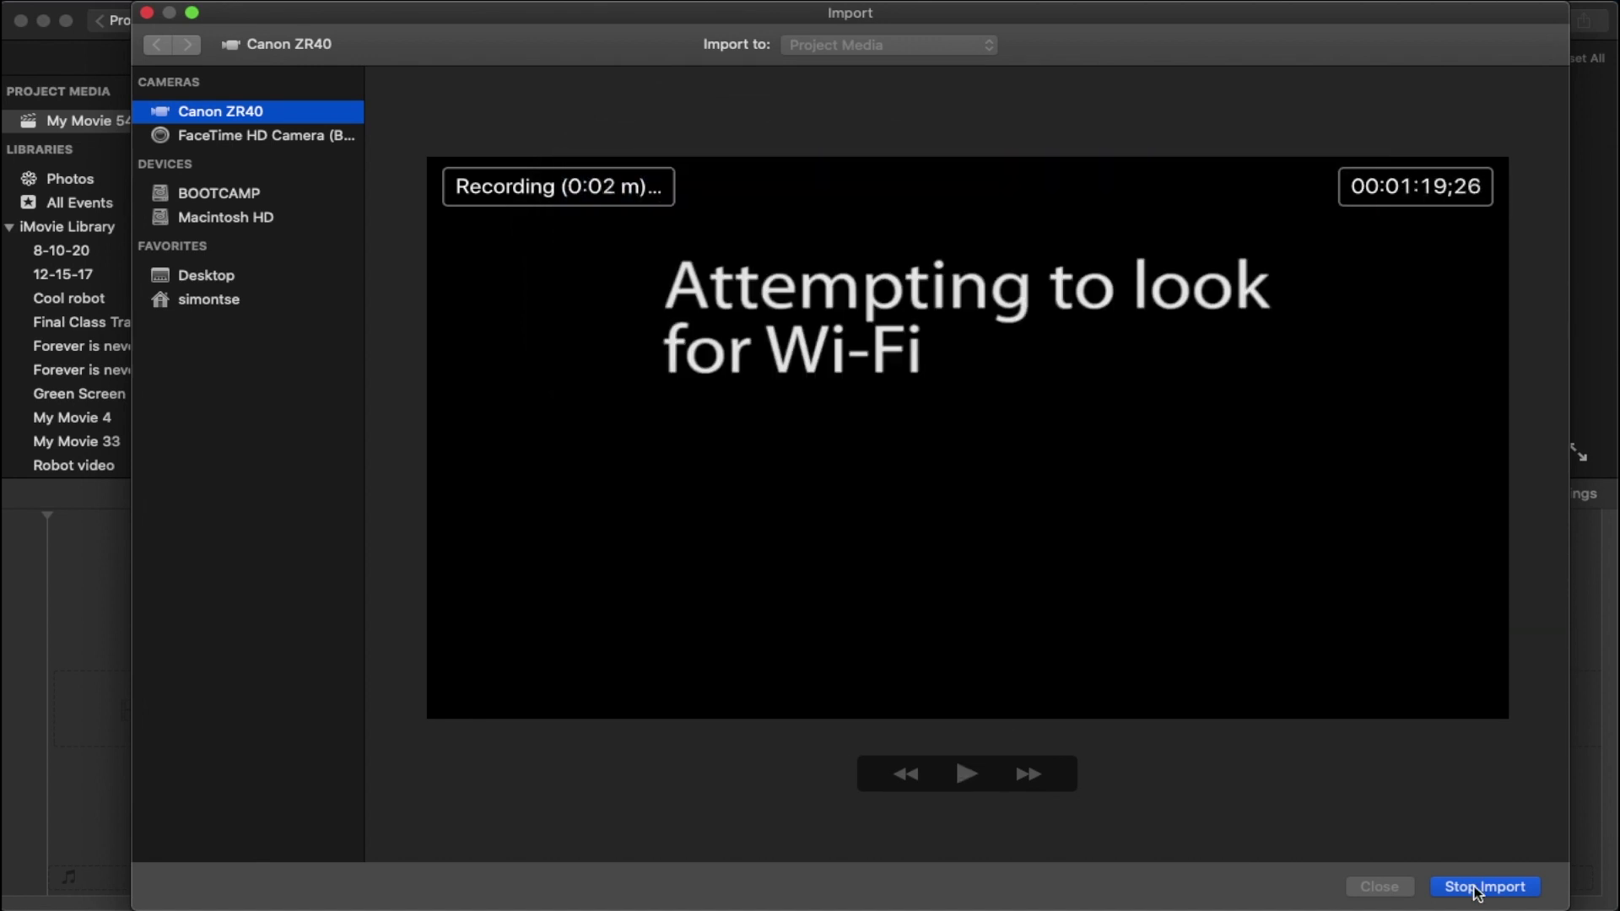
pyautogui.click(1476, 888)
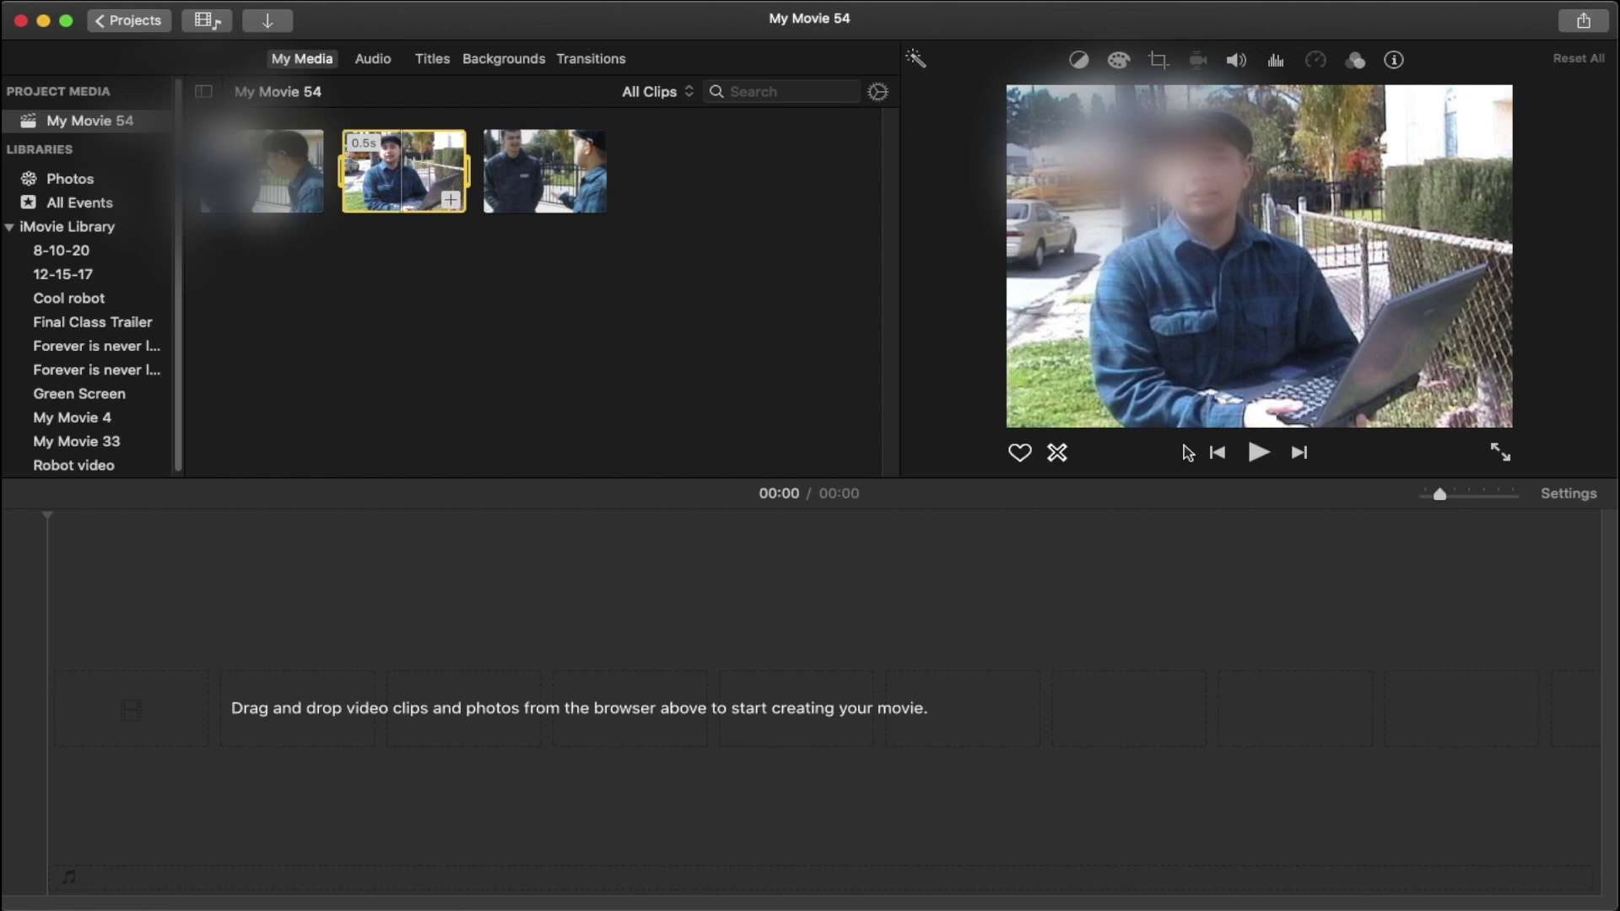
# Play back a captured tape clip in the viewer
pyautogui.click(1258, 452)
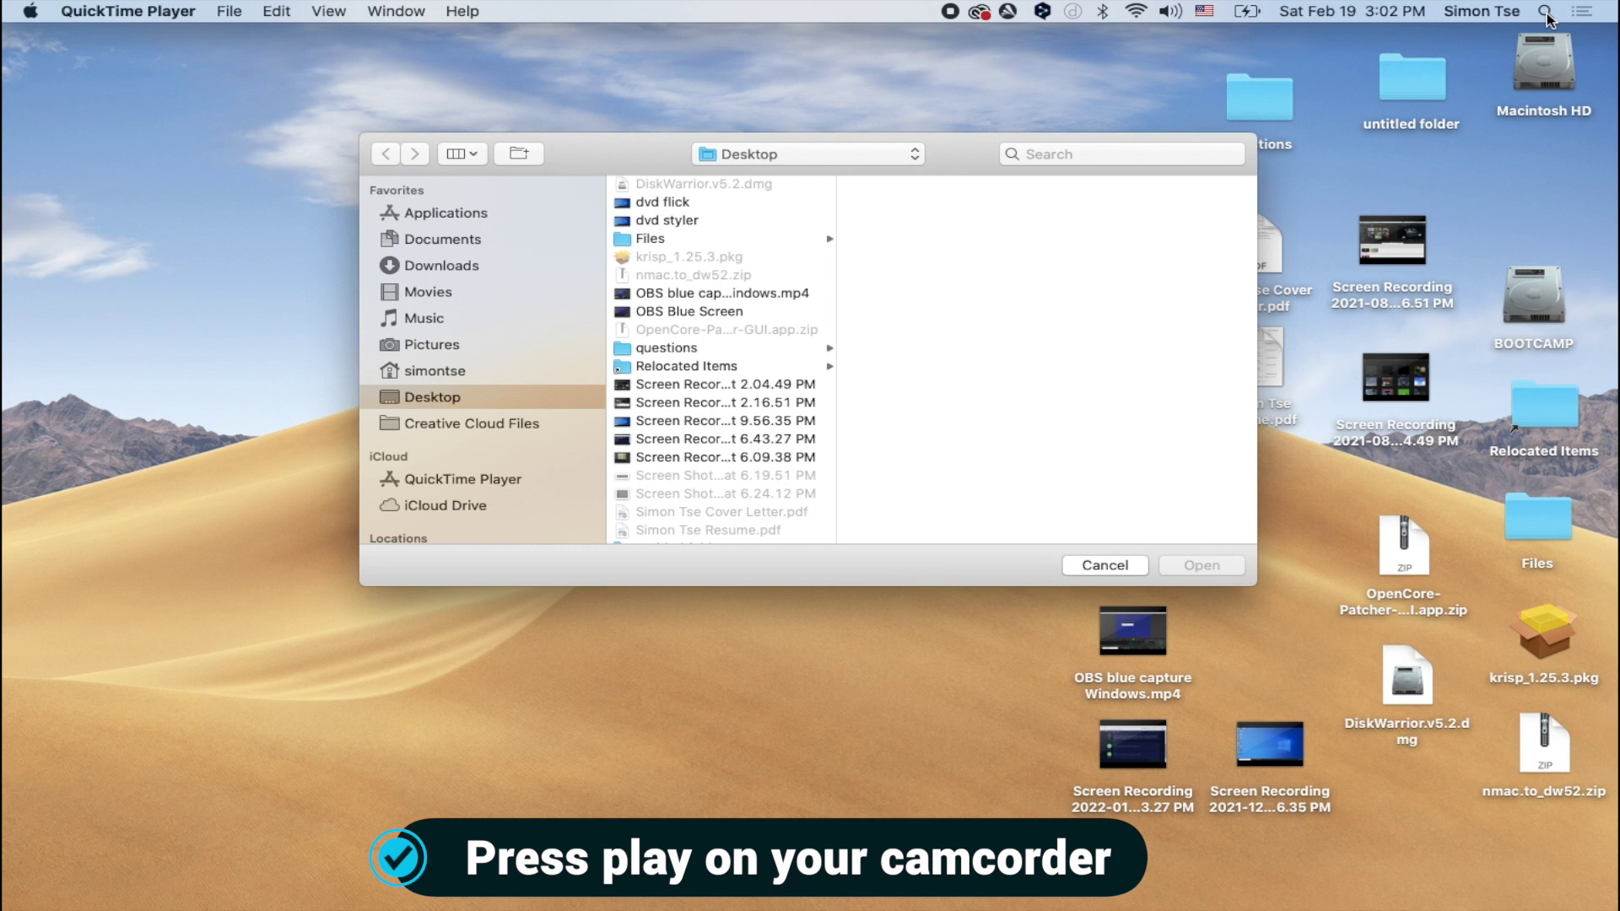
# Record the camcorder feed as a new QuickTime movie with monitoring volume at maximum
pyautogui.click(233, 17)
pyautogui.click(233, 38)
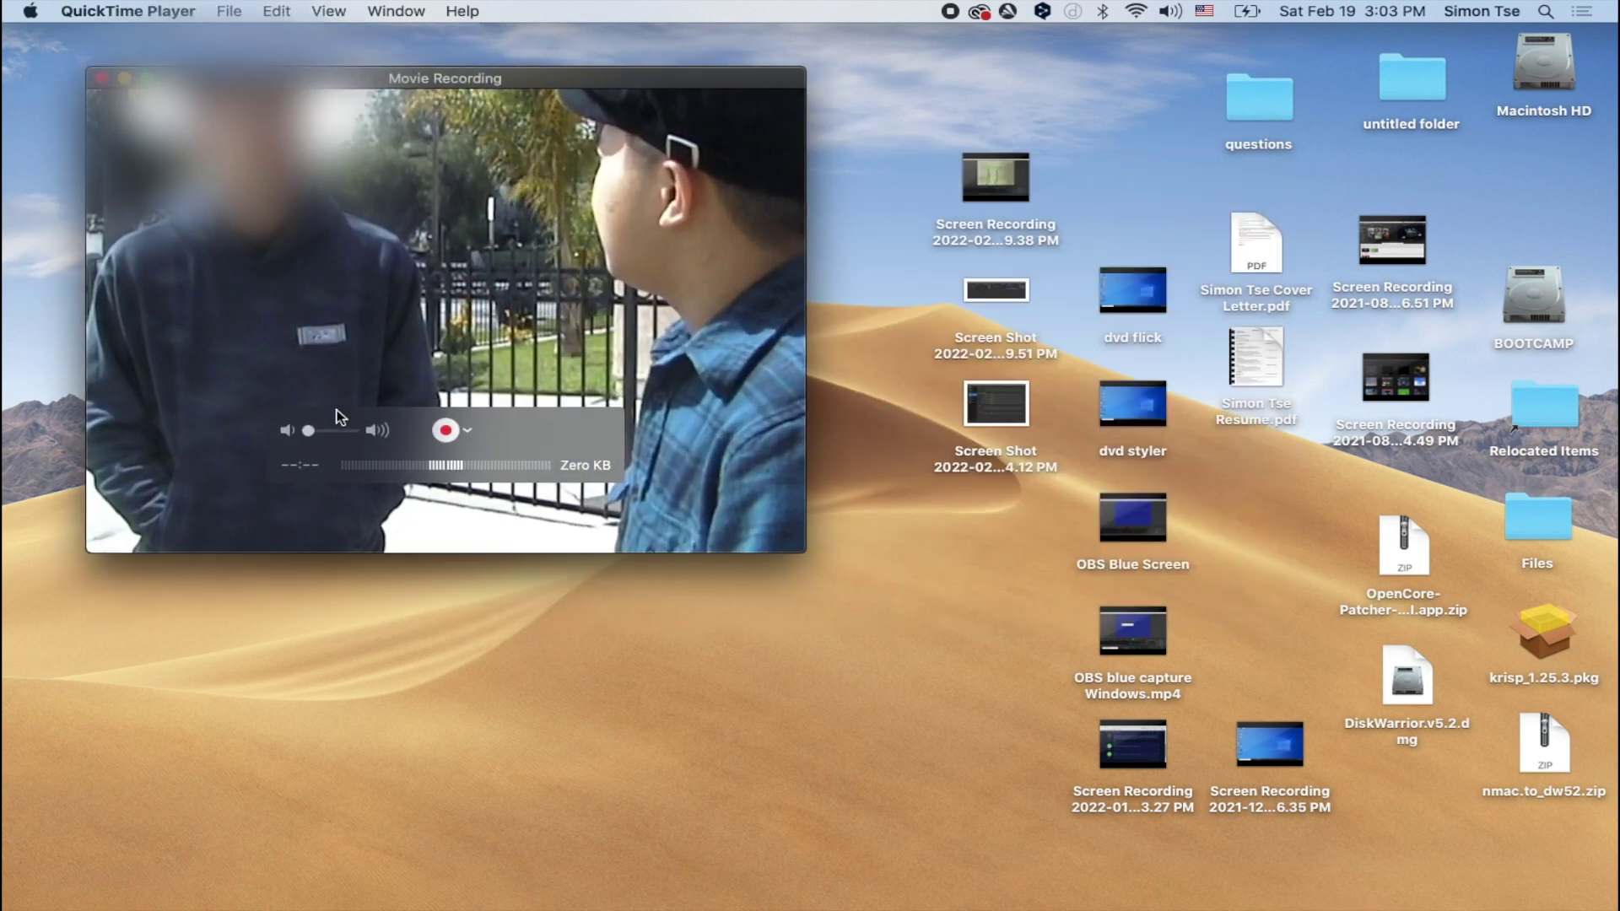
pyautogui.click(358, 430)
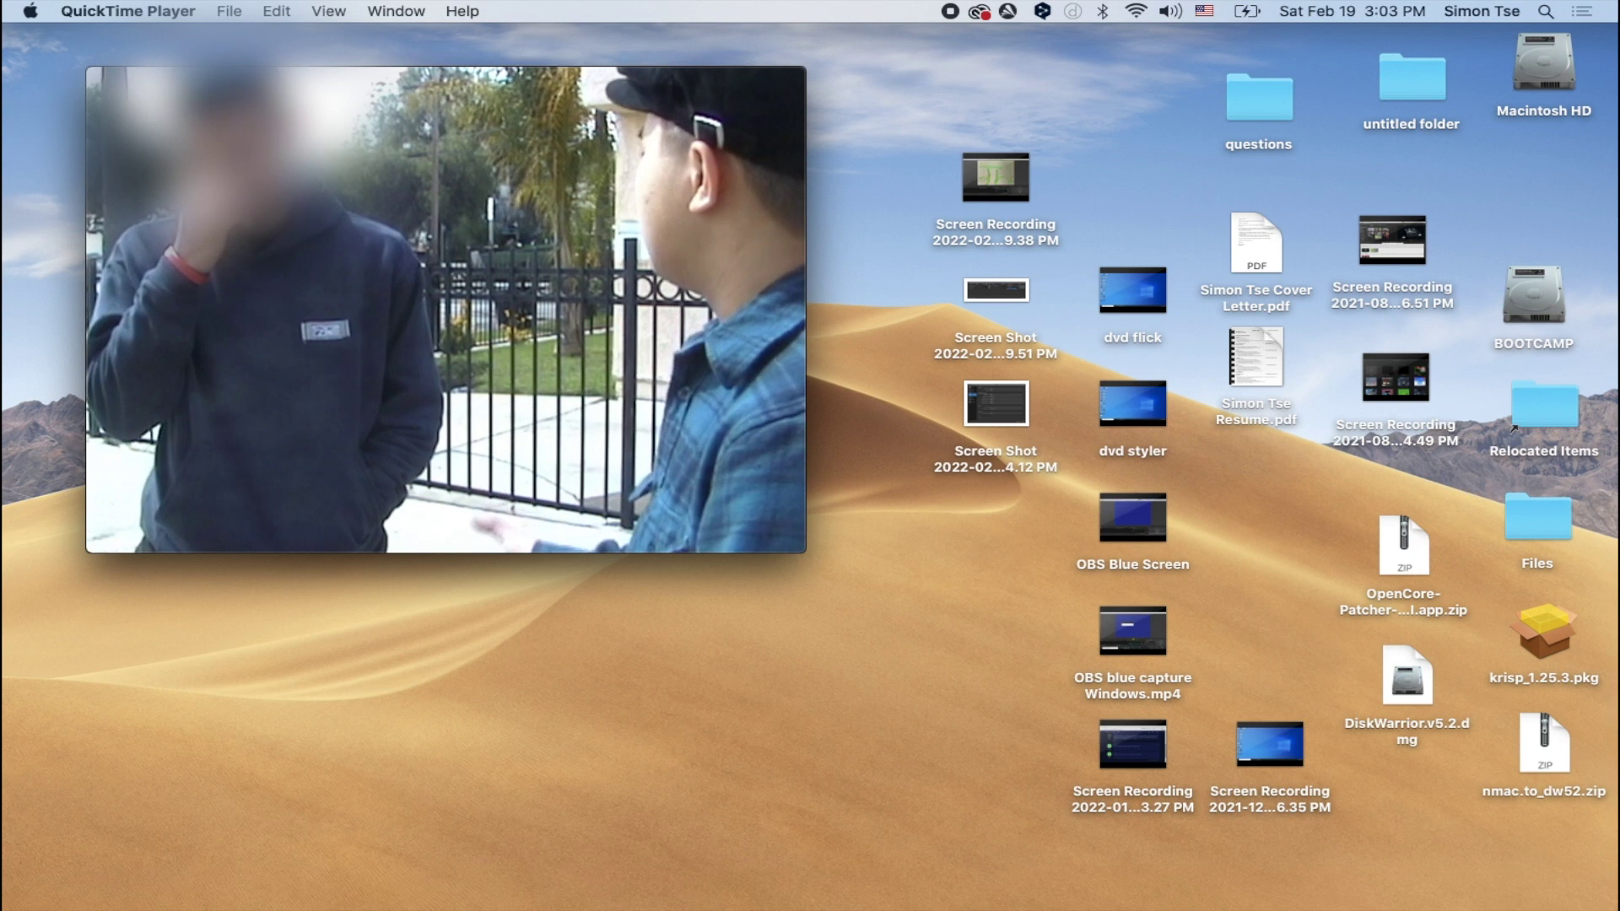
pyautogui.moveTo(379, 458)
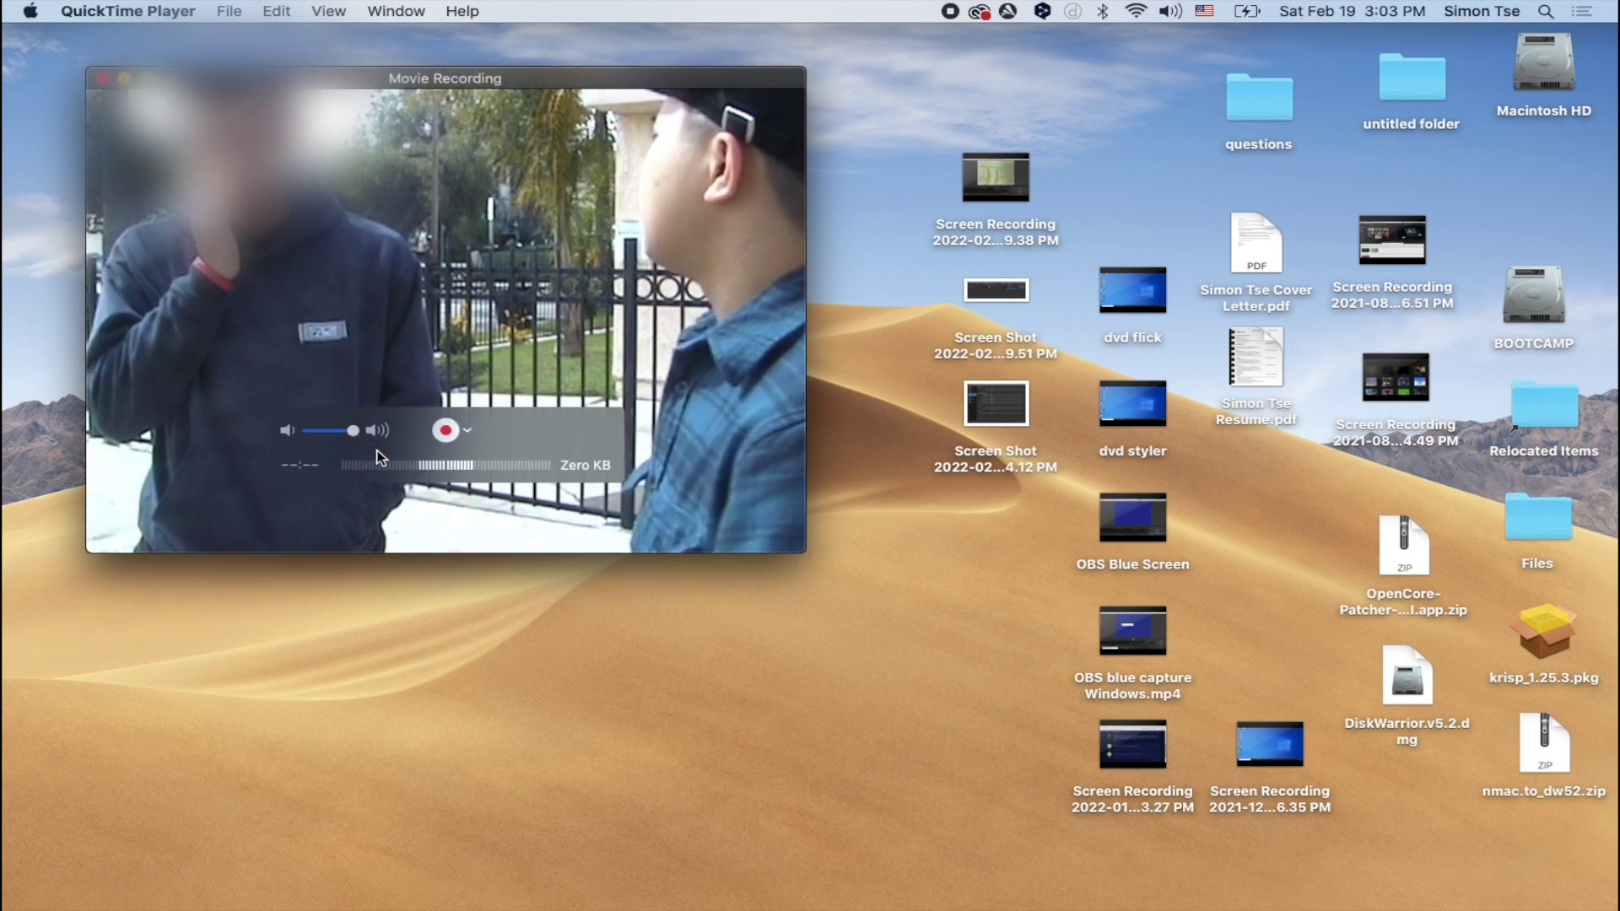
pyautogui.click(445, 431)
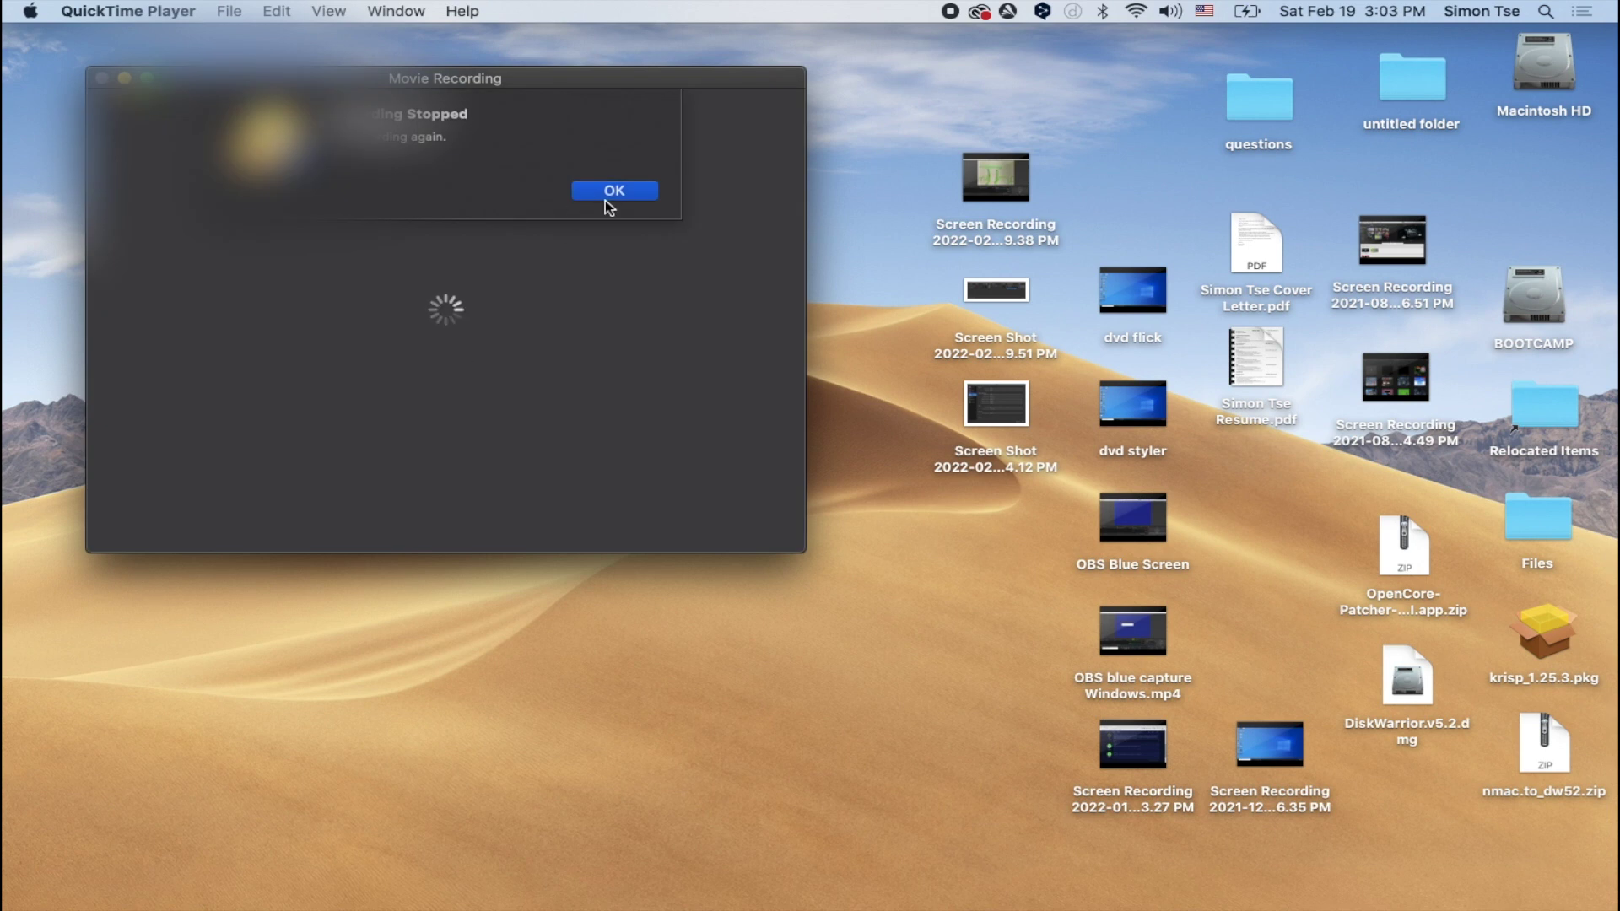
pyautogui.click(605, 200)
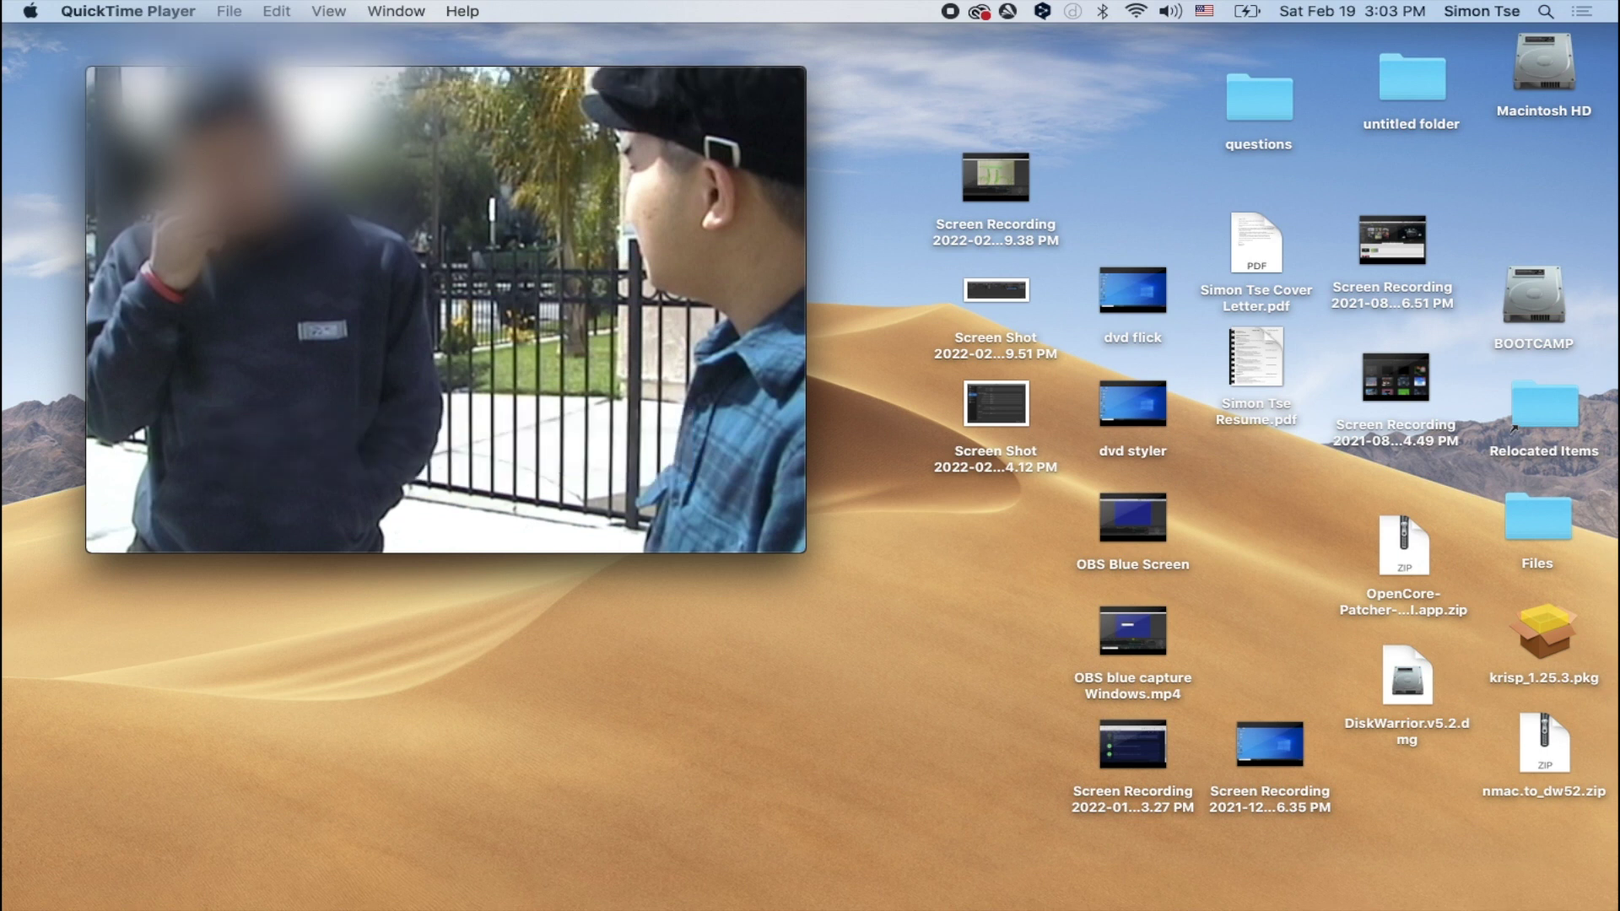
# Play and pause the Untitled recording, then bring up its Save dialog
pyautogui.moveTo(483, 417)
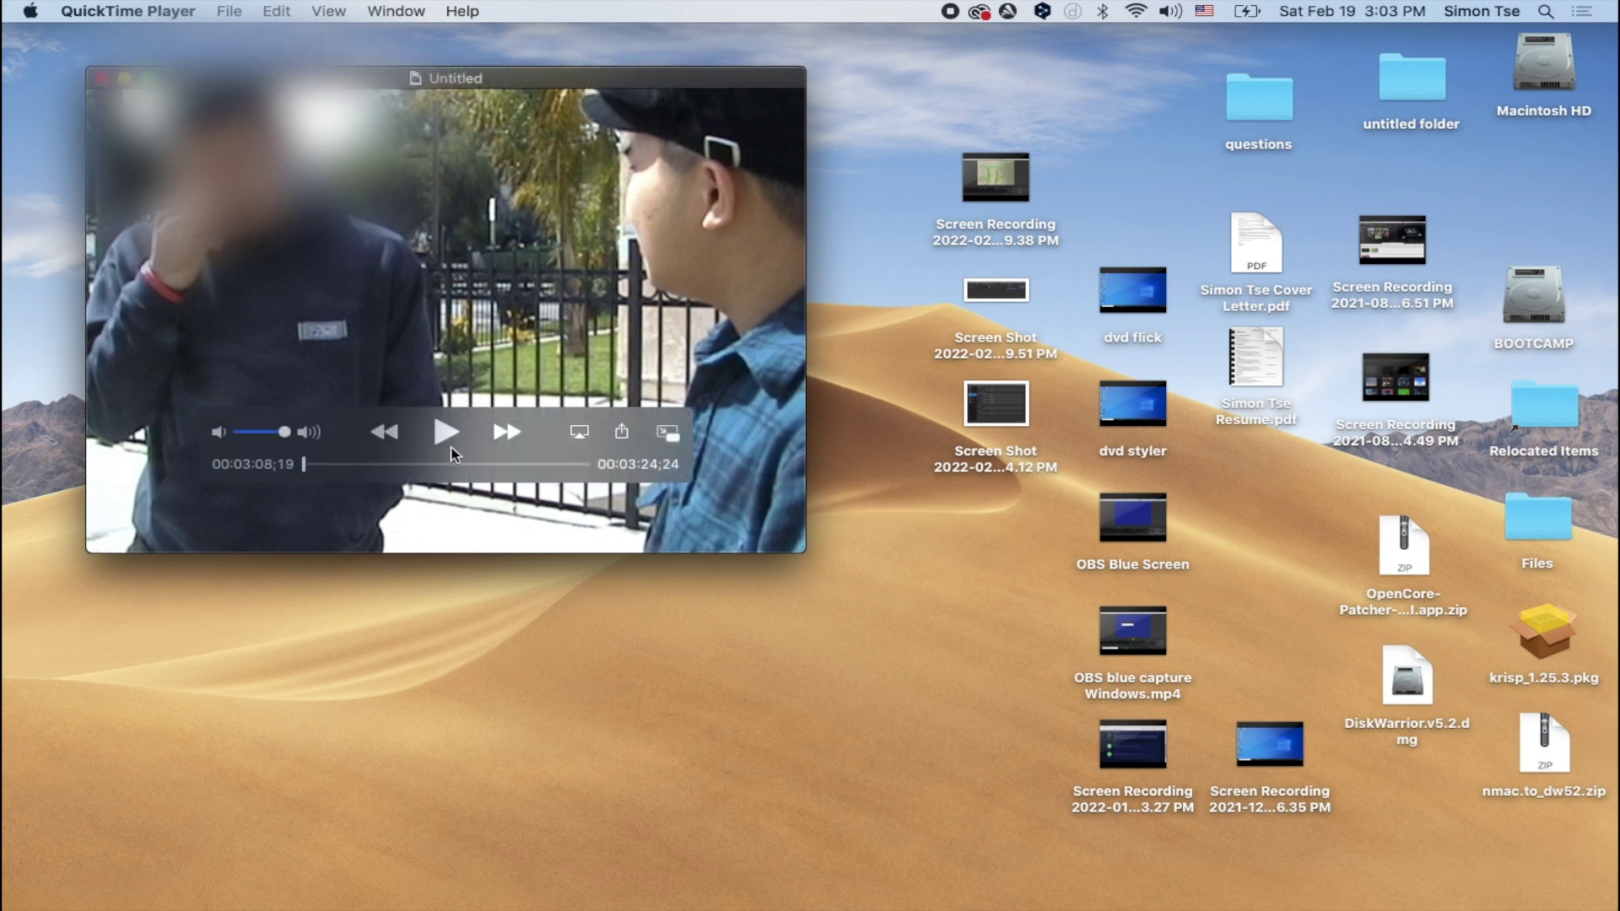
pyautogui.click(444, 437)
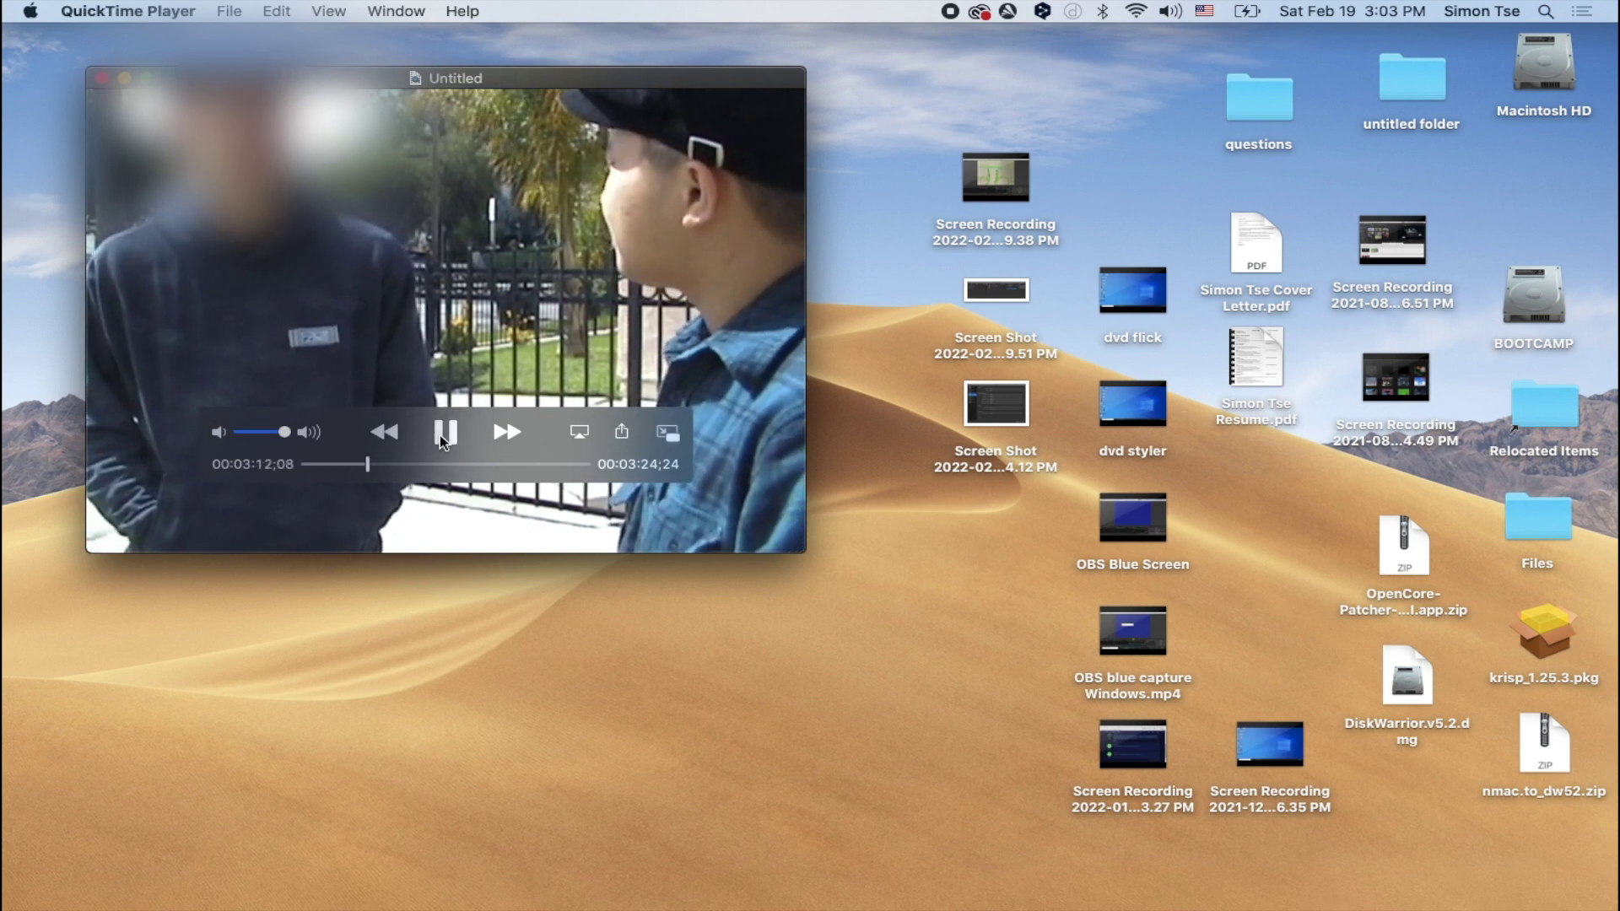
pyautogui.click(444, 433)
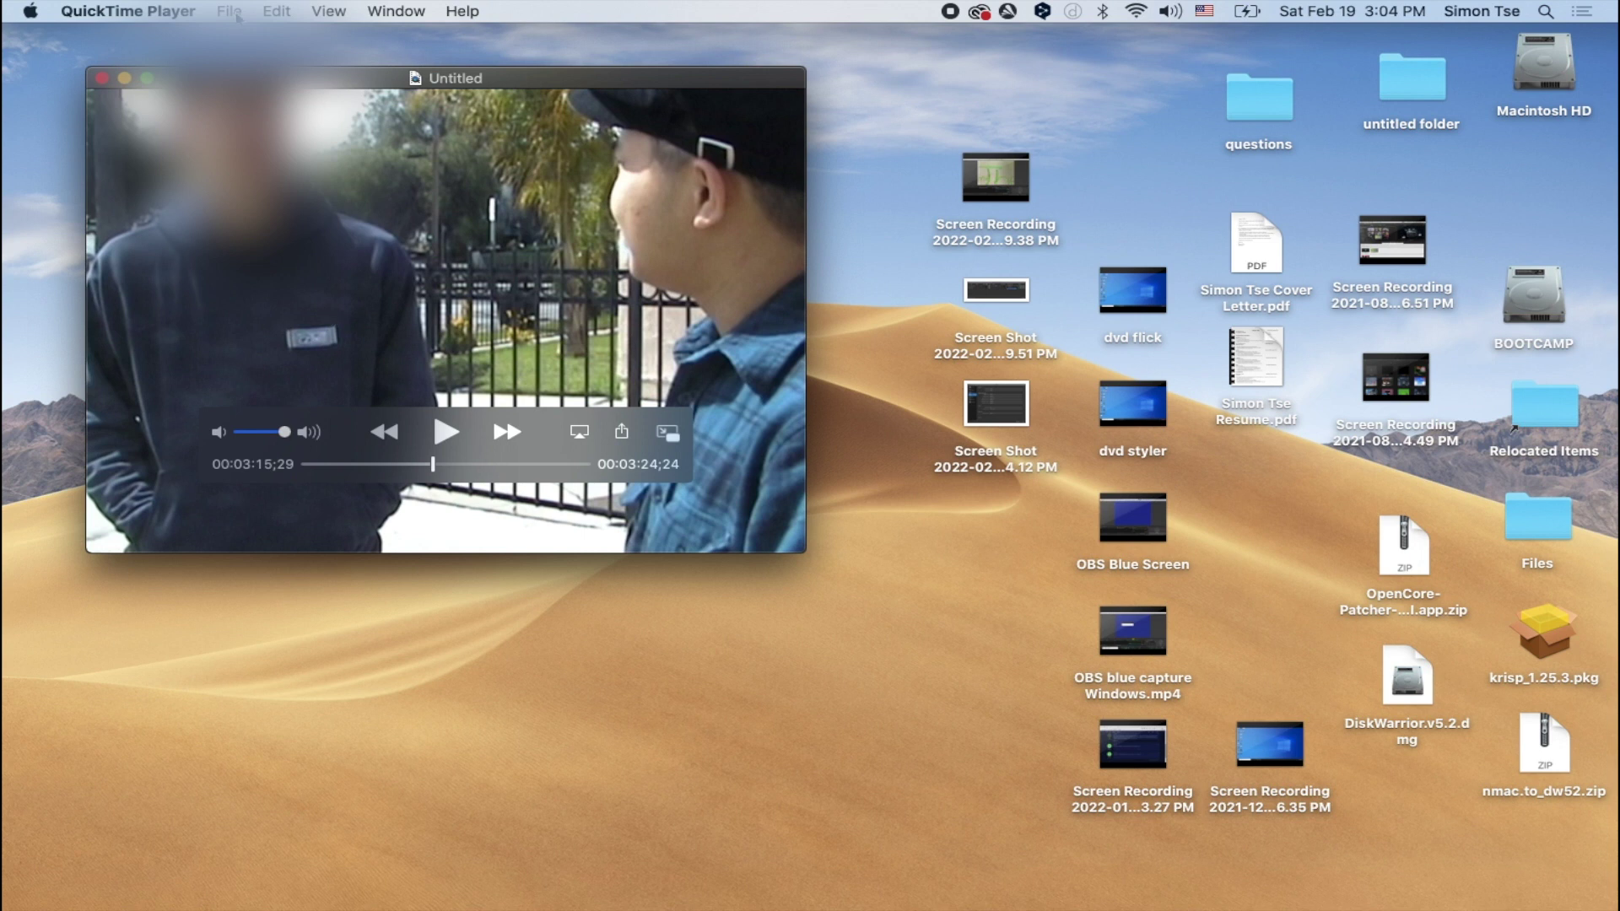
pyautogui.click(232, 11)
pyautogui.click(253, 209)
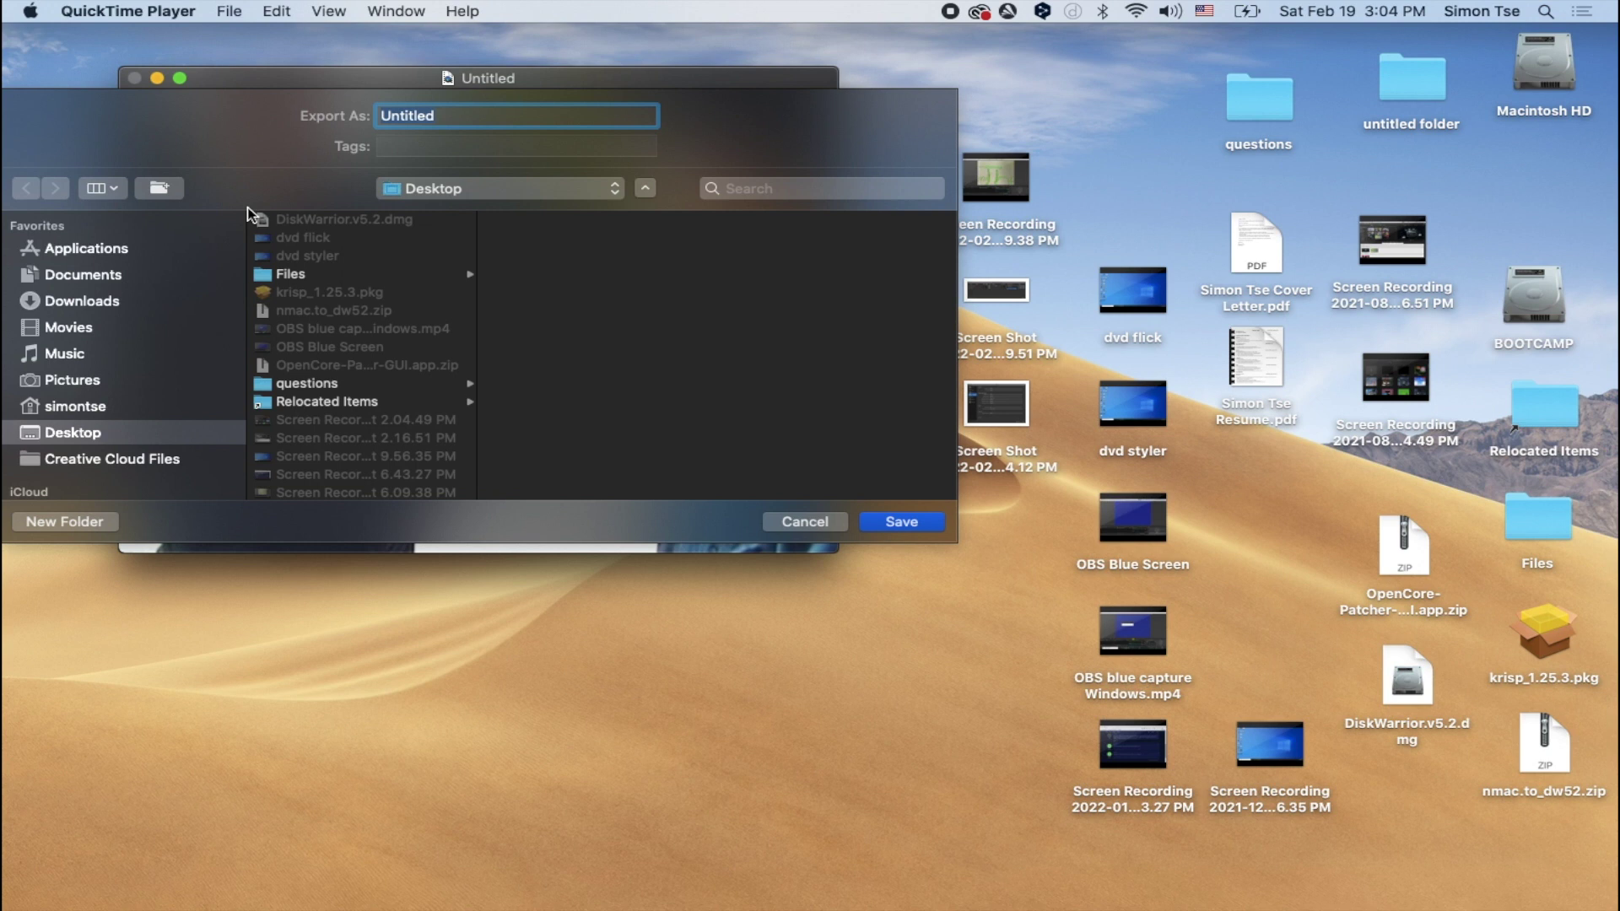
# Open a second New Movie Recording window from the File menu
pyautogui.click(230, 14)
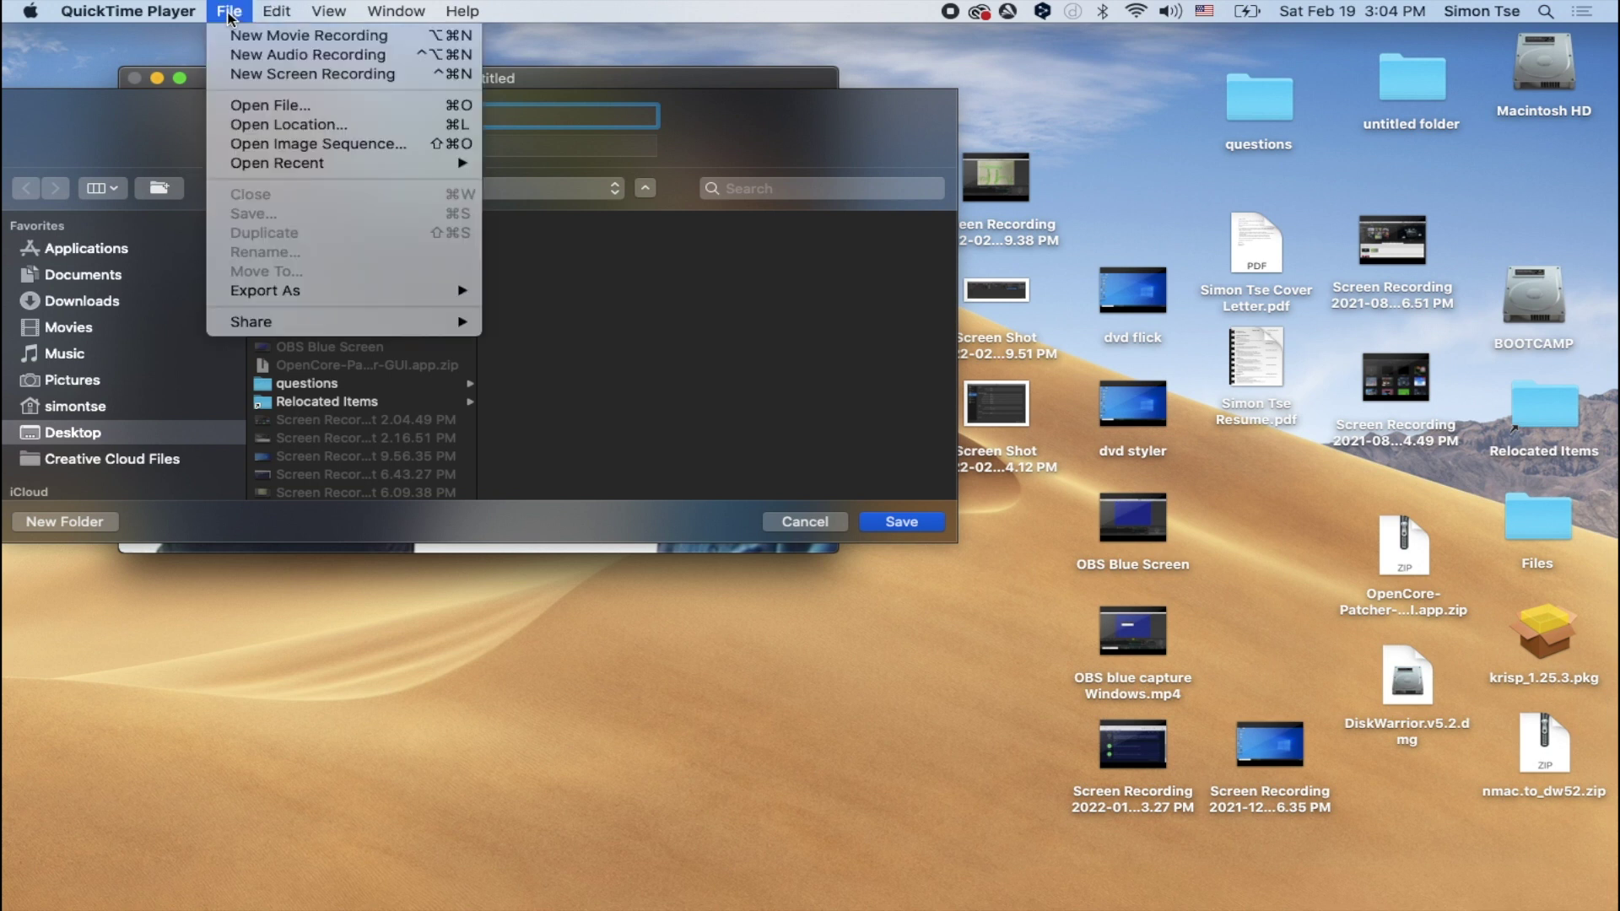
pyautogui.click(308, 34)
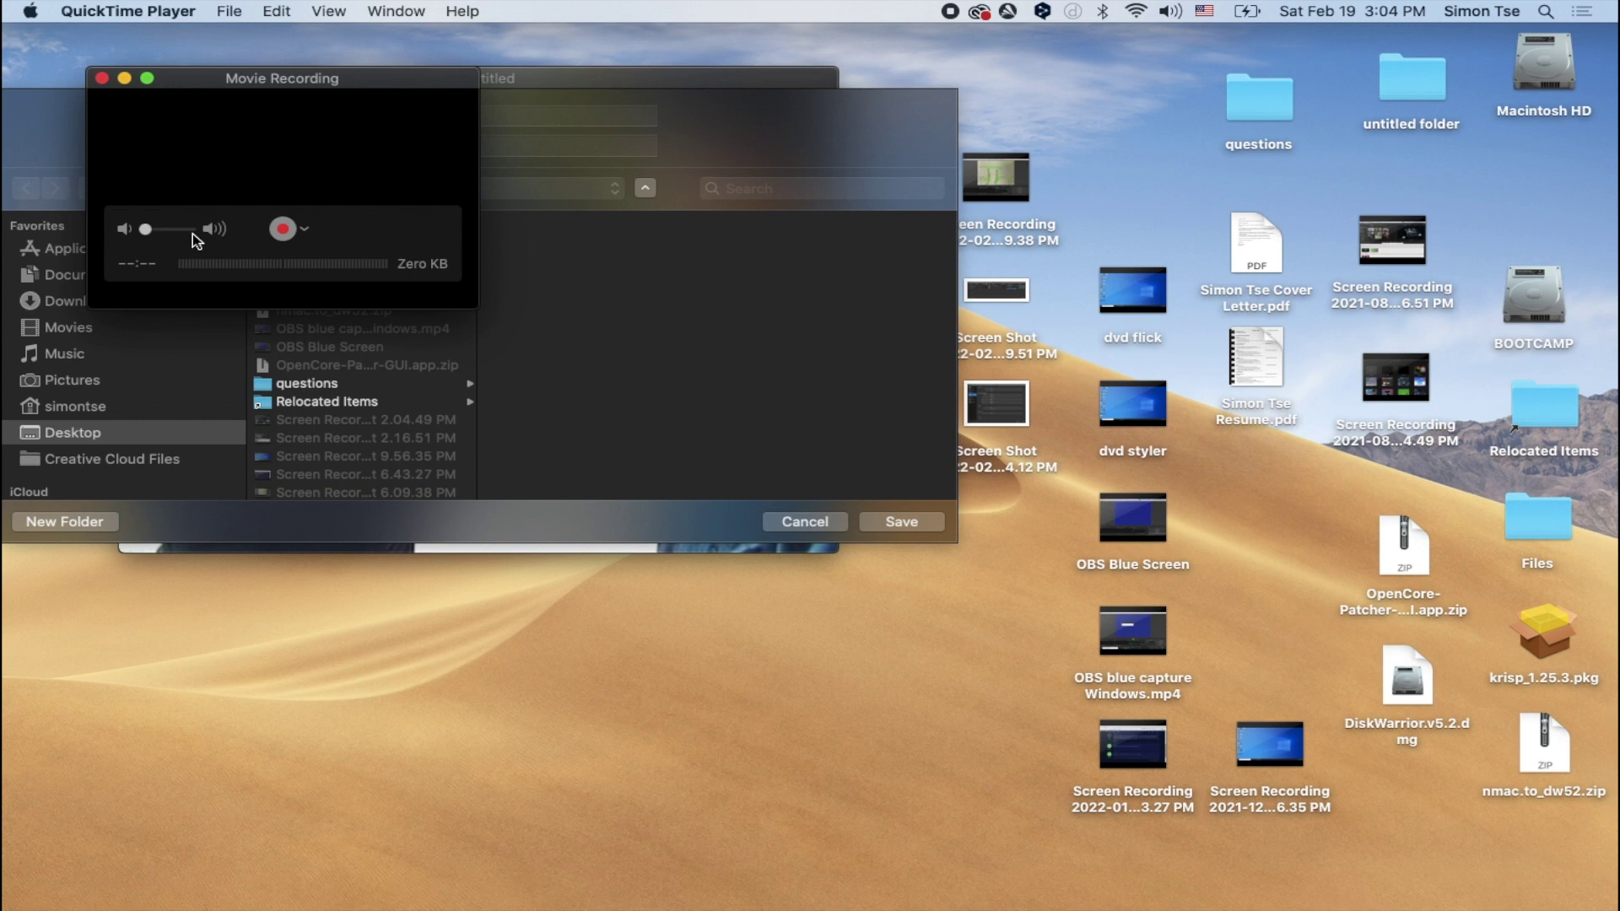